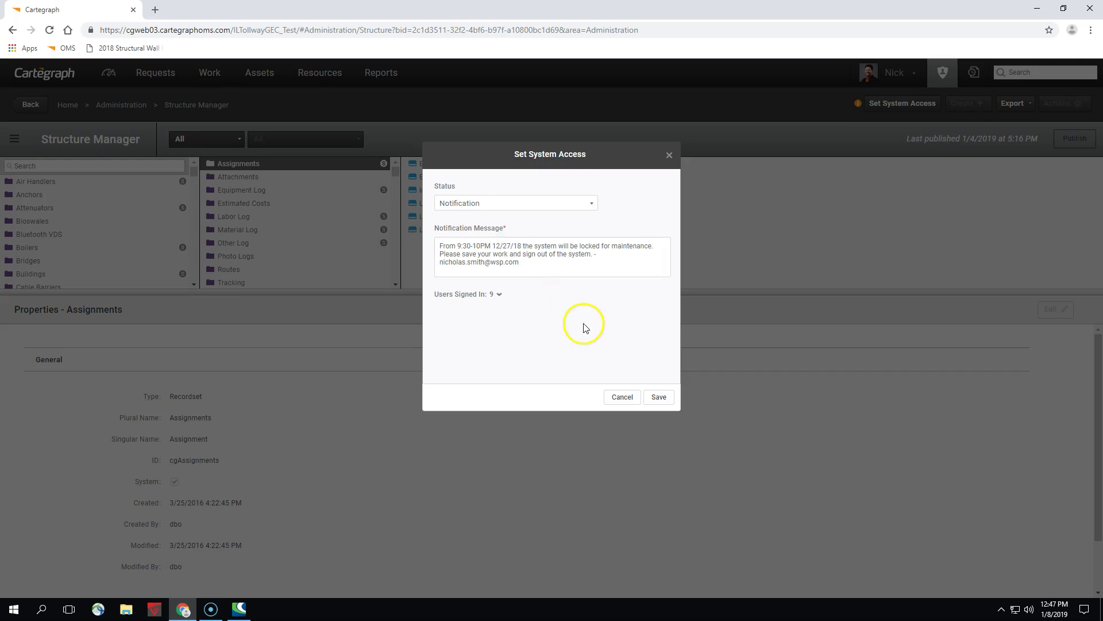
Save the system access setting with the Notification status, then open and acknowledge the maintenance message
{"action": "left_click", "coordinate": [664, 397]}
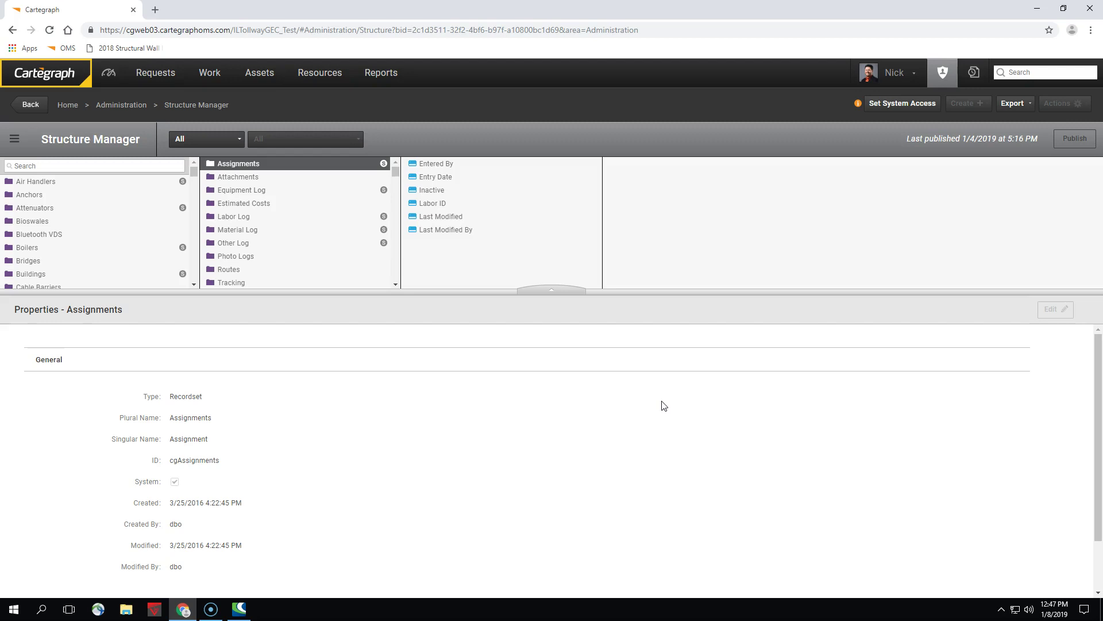
{"action": "left_click", "coordinate": [80, 78]}
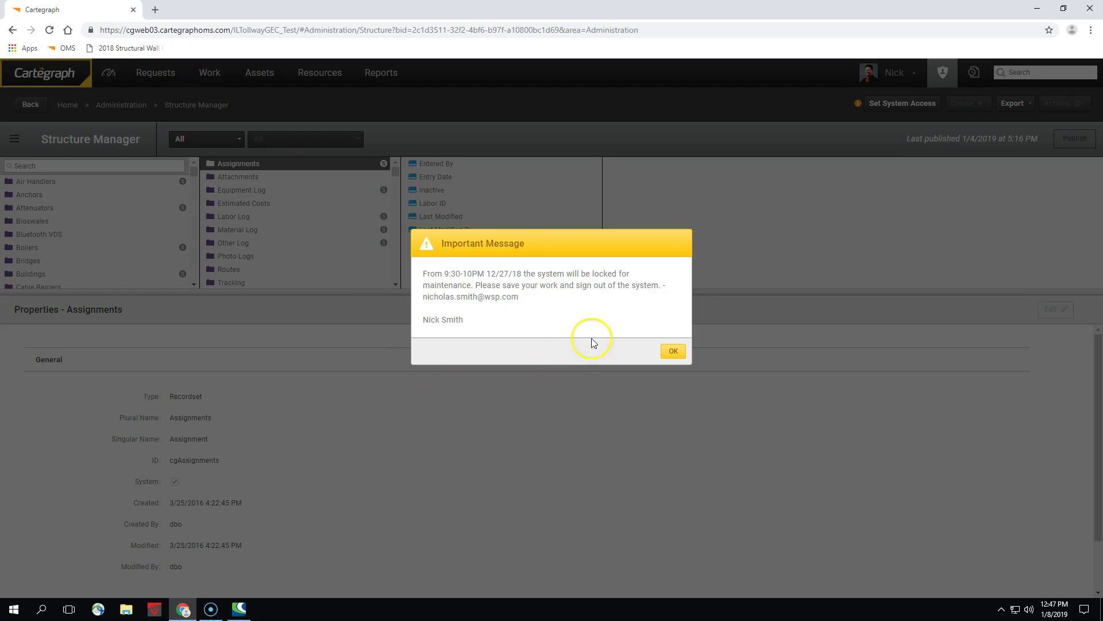
{"action": "left_click", "coordinate": [673, 351]}
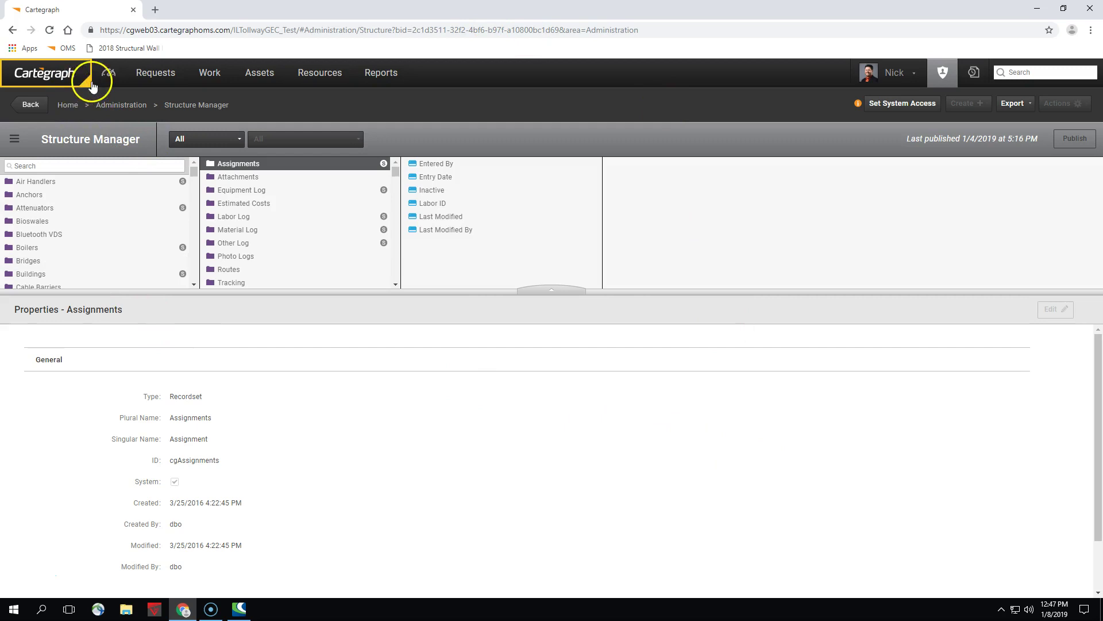
Set the system access status to Locked for Maintenance, save it and confirm the lock
{"action": "mouse_move", "coordinate": [87, 81]}
{"action": "left_click", "coordinate": [874, 103]}
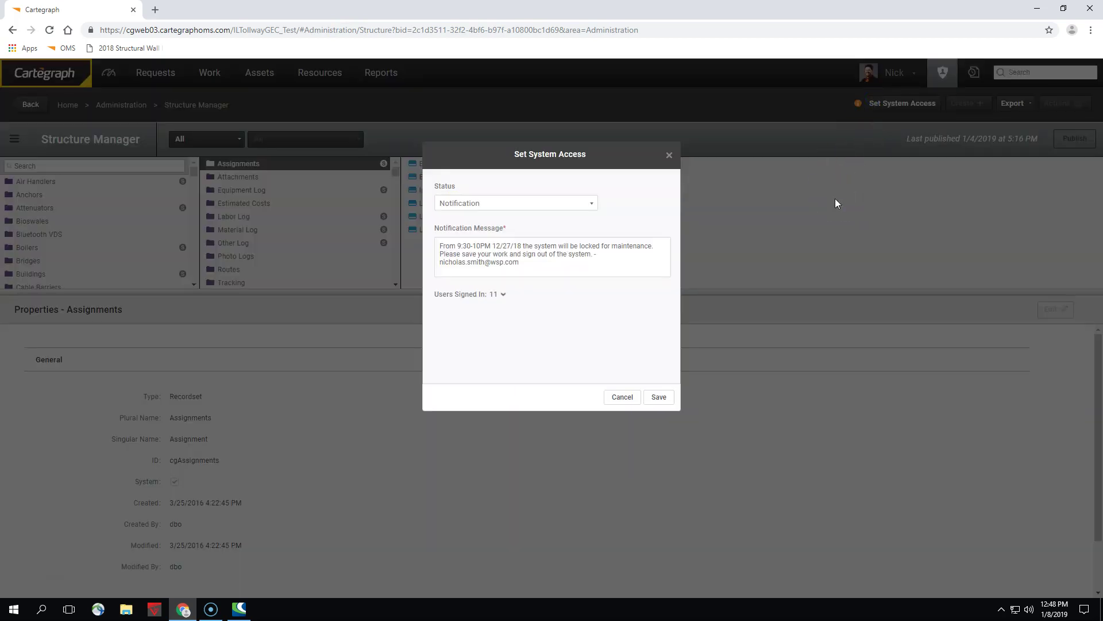
{"action": "left_click", "coordinate": [500, 204]}
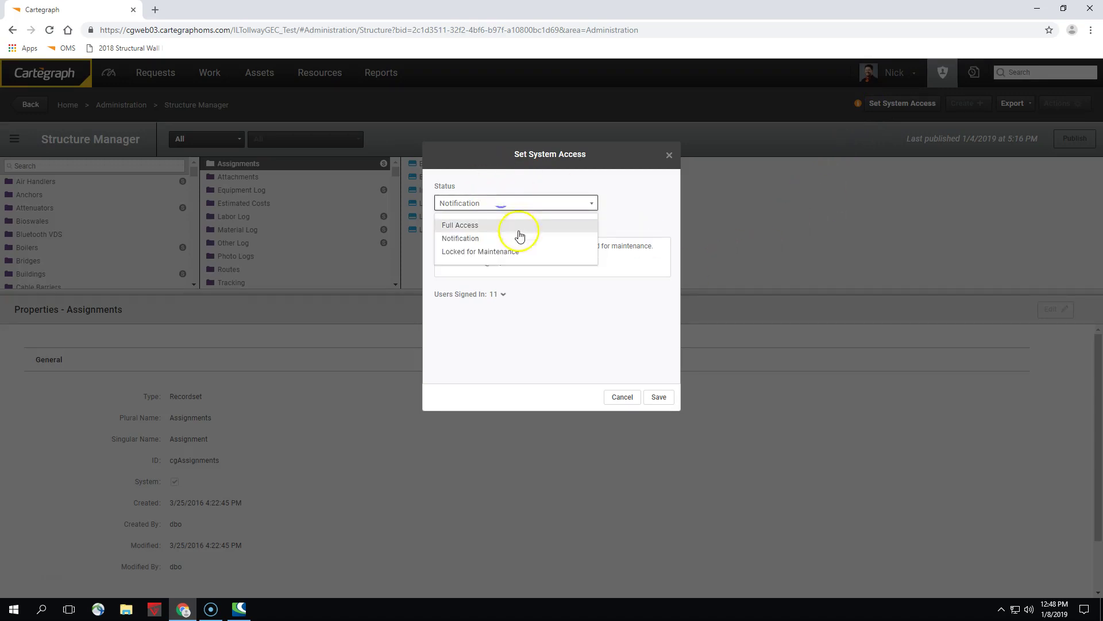
{"action": "left_click", "coordinate": [519, 263]}
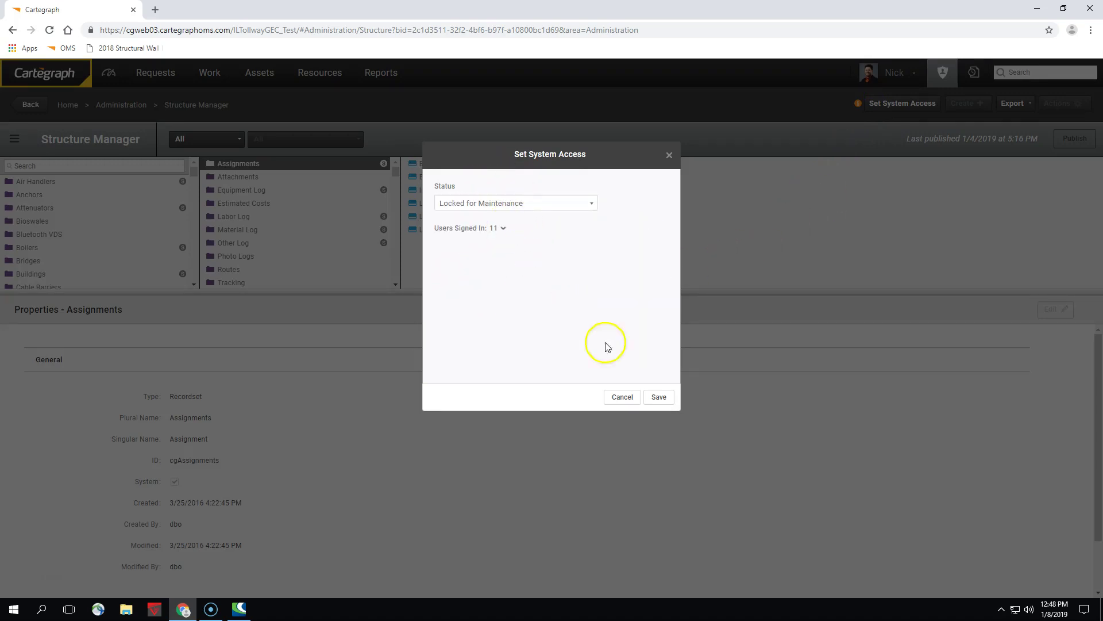
{"action": "left_click", "coordinate": [651, 398]}
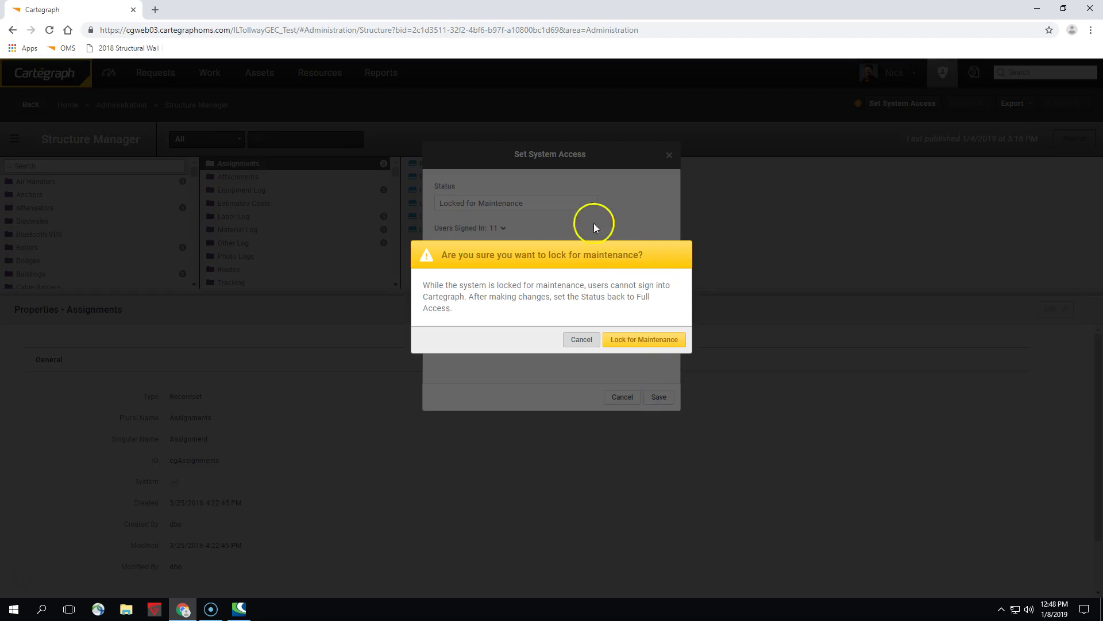
{"action": "left_click", "coordinate": [624, 340]}
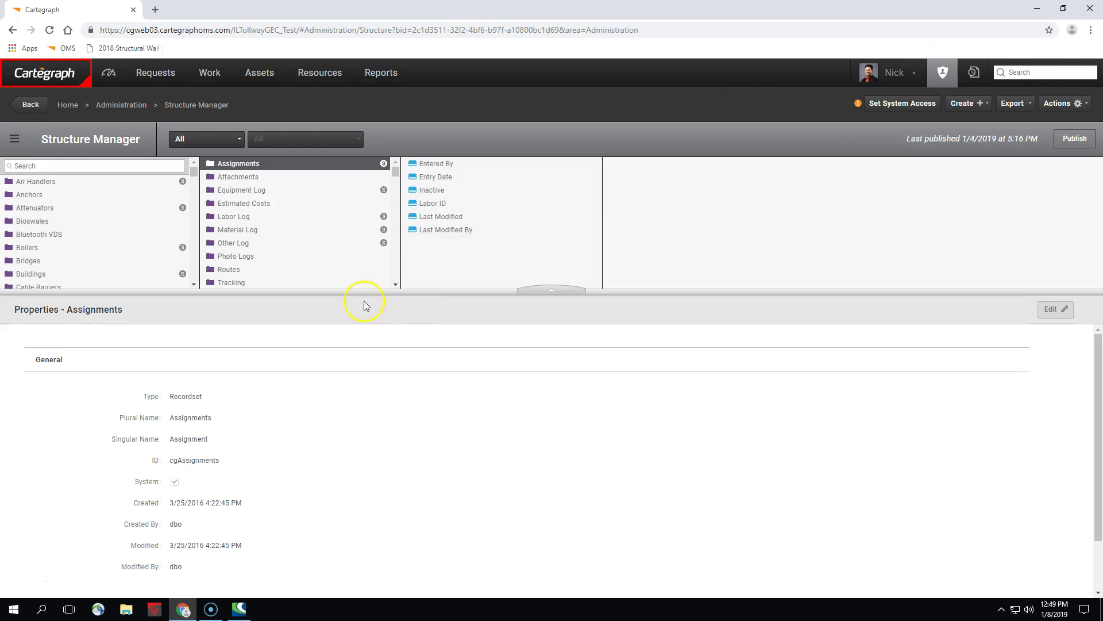
Select the Tasks recordset in the structure list and look through its child recordsets and fields
{"action": "scroll", "coordinate": [130, 265], "scroll_direction": "down", "scroll_amount": 6}
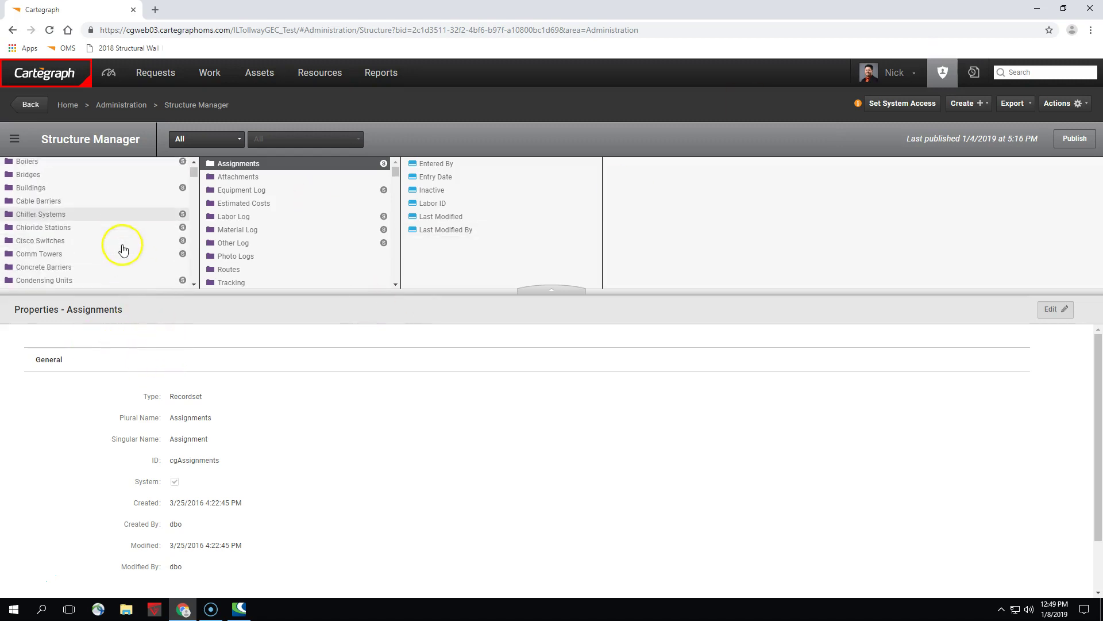
{"action": "scroll", "coordinate": [118, 249], "scroll_direction": "down", "scroll_amount": 10}
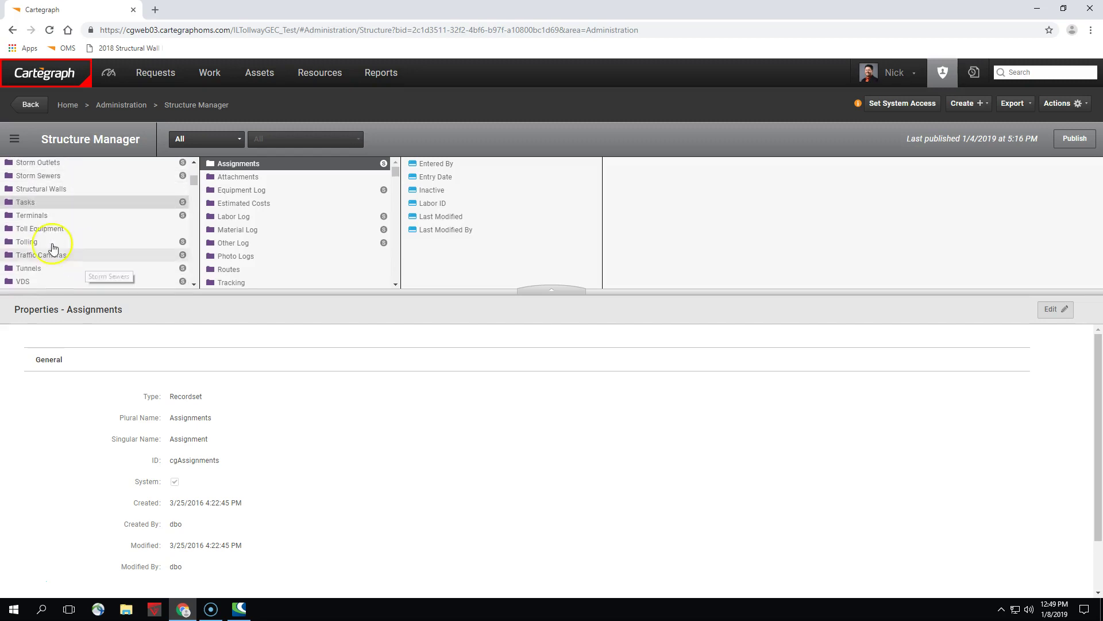
{"action": "left_click", "coordinate": [26, 203]}
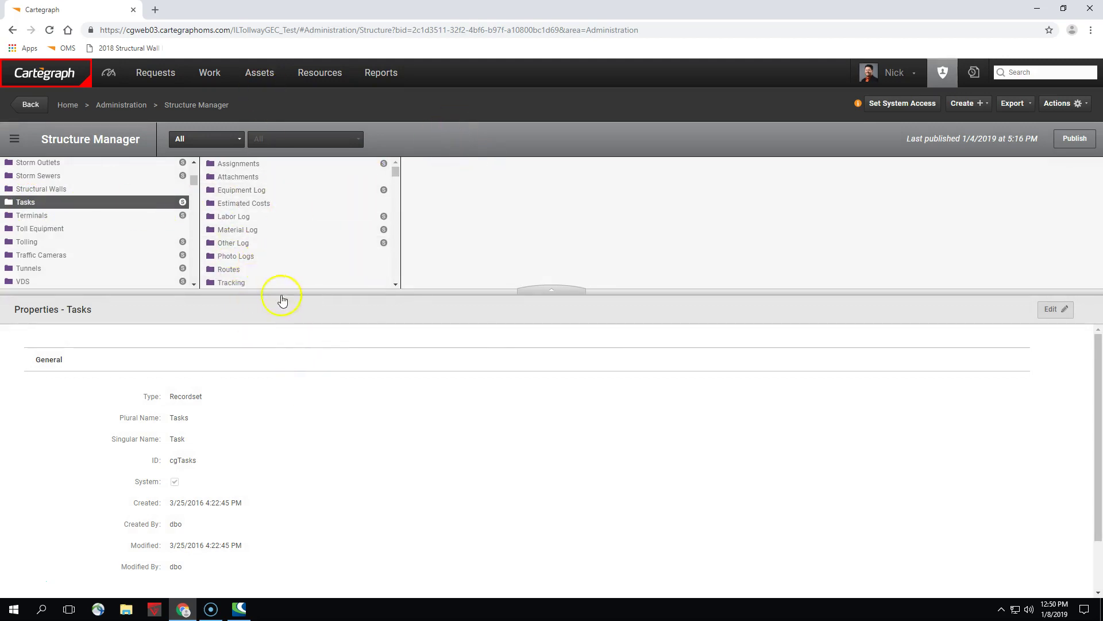
{"action": "scroll", "coordinate": [336, 244], "scroll_direction": "down", "scroll_amount": 1}
{"action": "scroll", "coordinate": [336, 244], "scroll_direction": "down", "scroll_amount": 2}
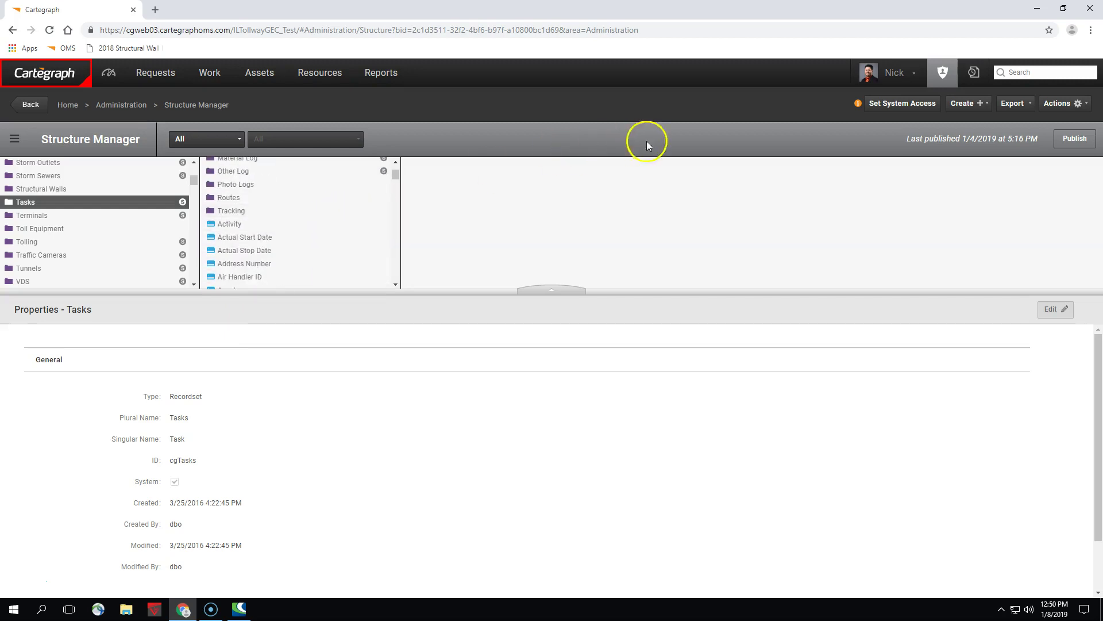
Create a new field in the Tasks recordset, reviewing the available field types and keeping Text
{"action": "left_click", "coordinate": [968, 108]}
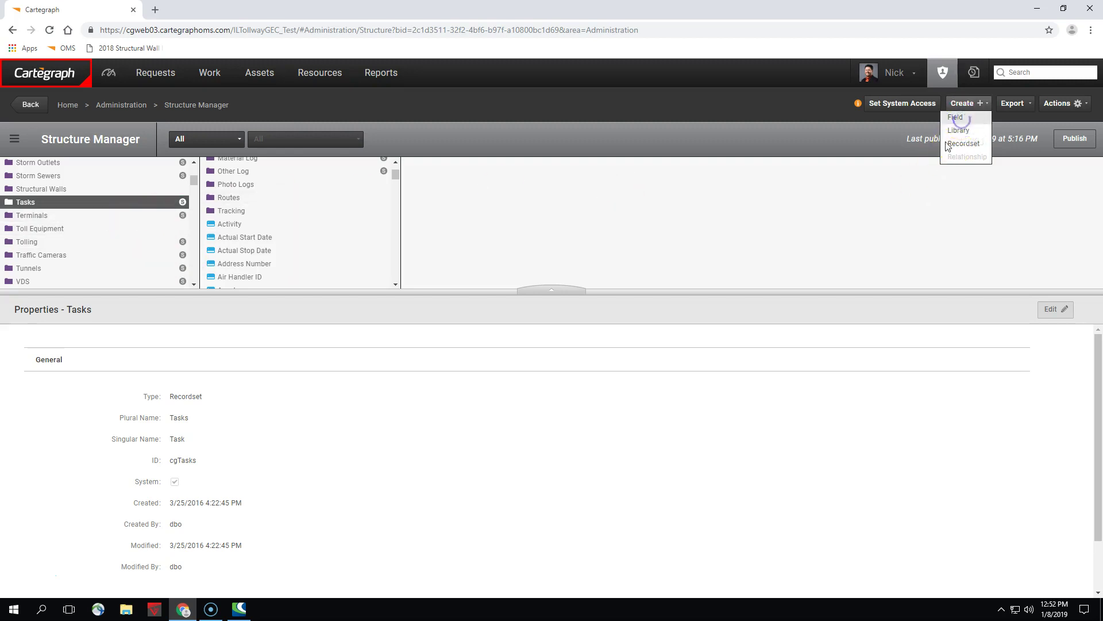
{"action": "left_click", "coordinate": [957, 118]}
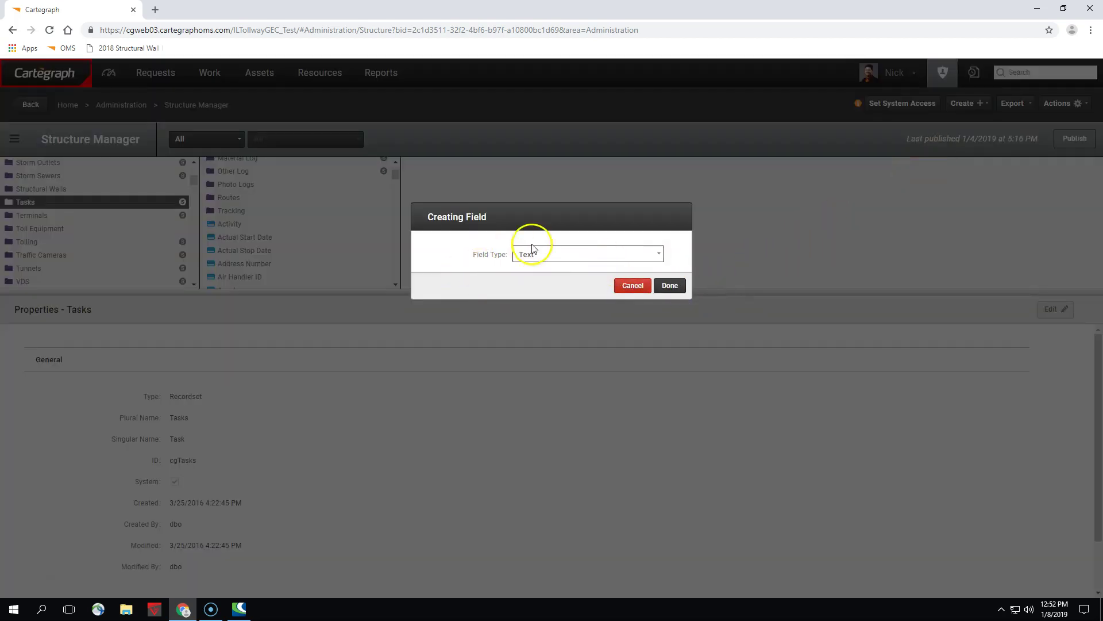
{"action": "left_click", "coordinate": [574, 255]}
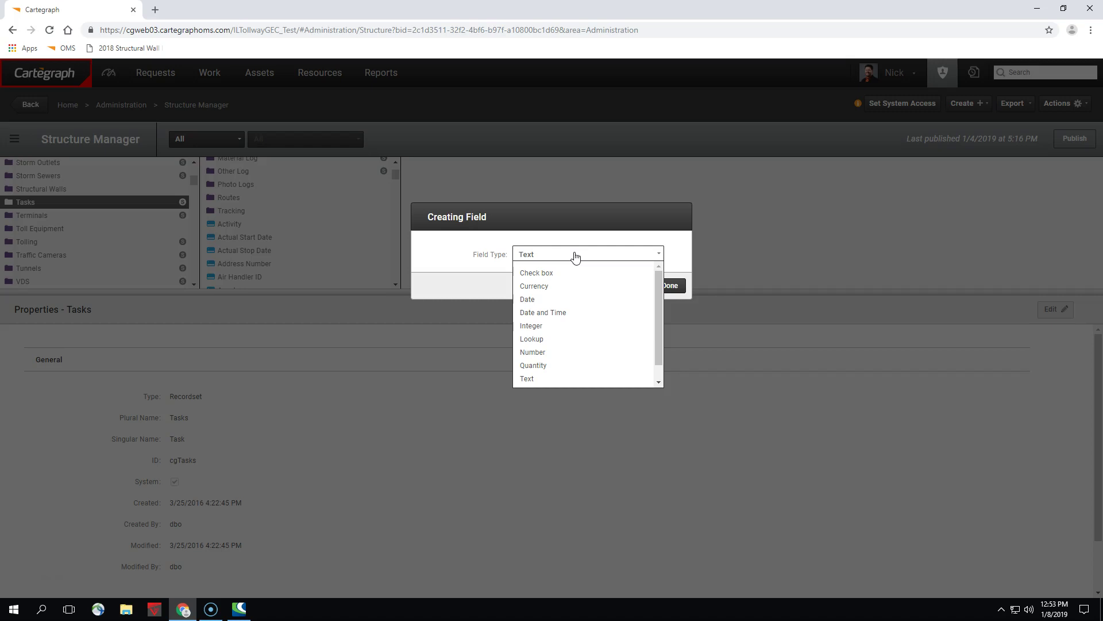
{"action": "left_click", "coordinate": [661, 320]}
{"action": "left_click_drag", "start_coordinate": [665, 321], "coordinate": [667, 339]}
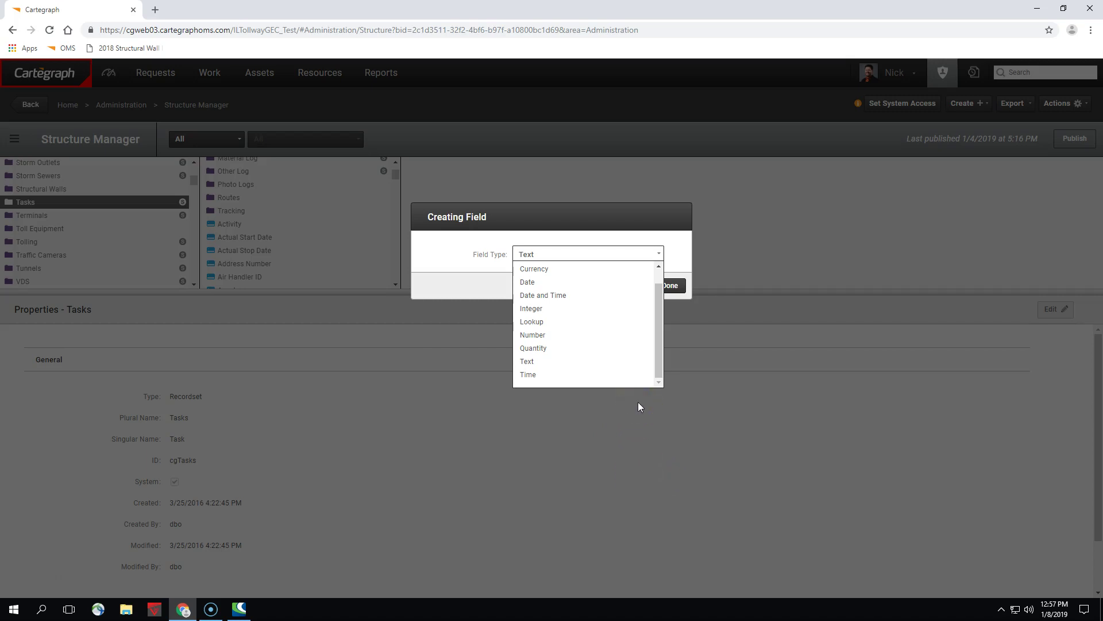
{"action": "left_click", "coordinate": [598, 231]}
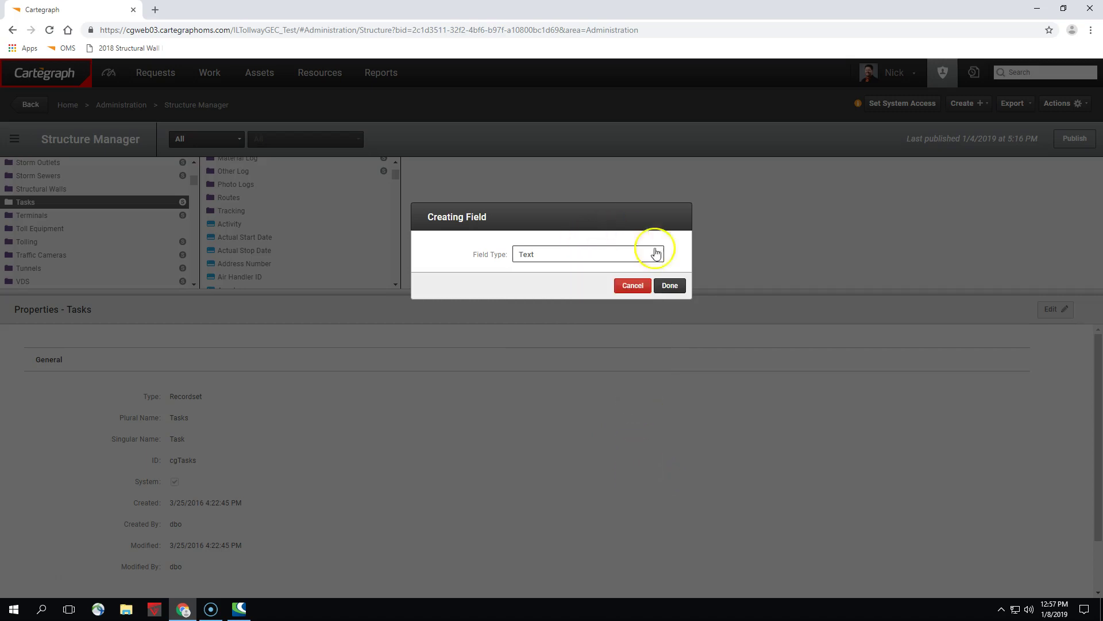
{"action": "left_click", "coordinate": [667, 284]}
Name the new field Training Field Example and let its ID and column name fill in automatically
{"action": "scroll", "coordinate": [712, 379], "scroll_direction": "down", "scroll_amount": 2}
{"action": "scroll", "coordinate": [724, 387], "scroll_direction": "up", "scroll_amount": 2}
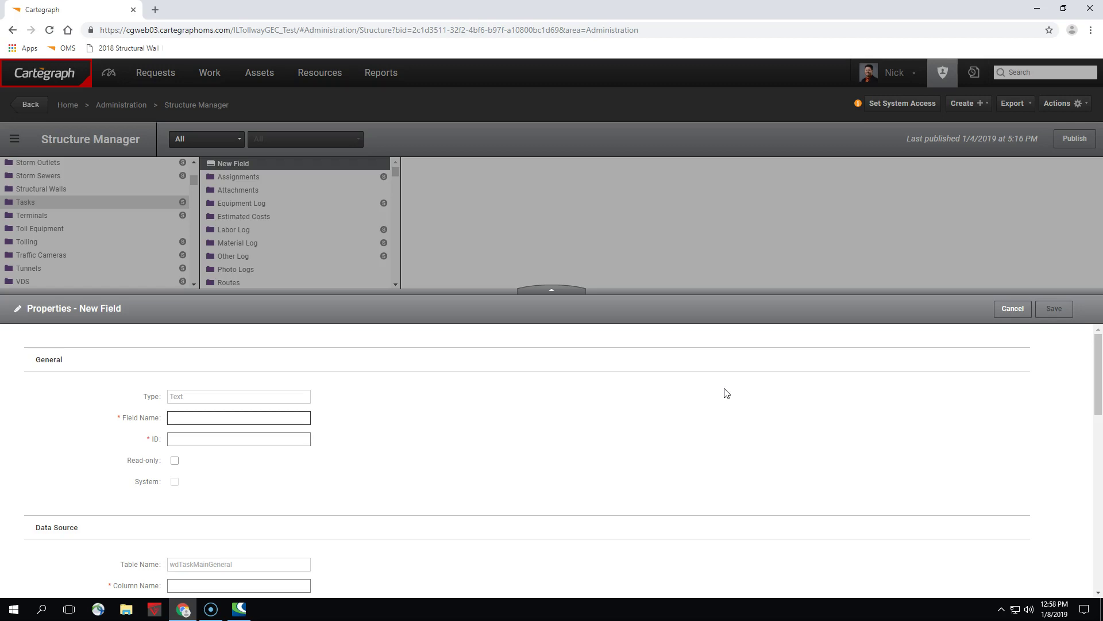
{"action": "type", "text": "Training Field Example"}
{"action": "scroll", "coordinate": [678, 456], "scroll_direction": "down", "scroll_amount": 2}
{"action": "scroll", "coordinate": [455, 535], "scroll_direction": "up", "scroll_amount": 2}
{"action": "key", "text": "Tab"}
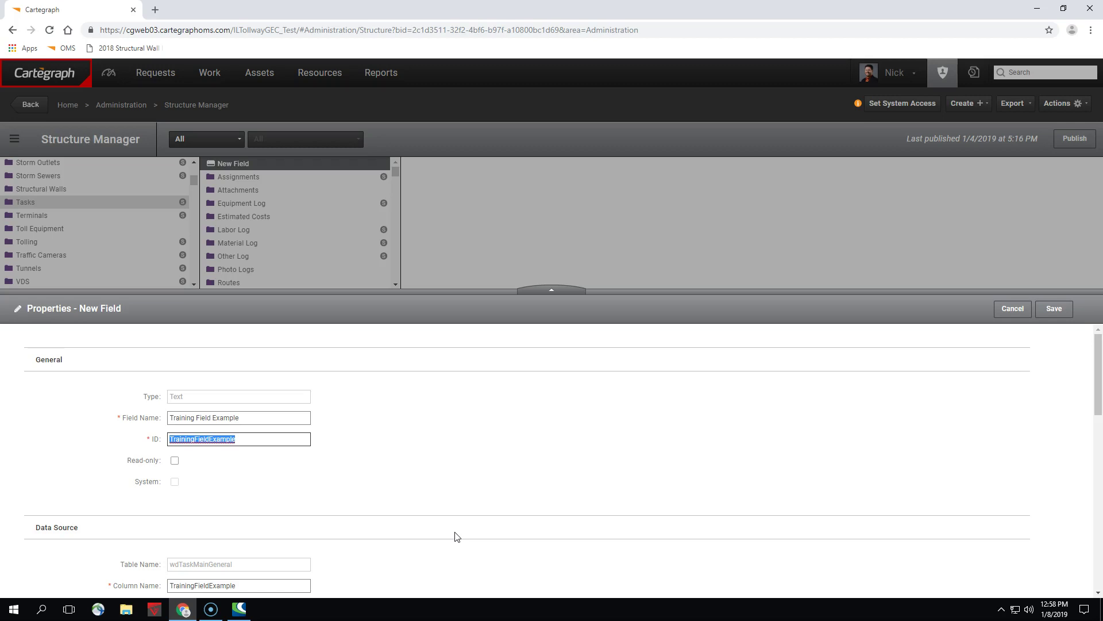
Examine the new field's General and Data Source settings, including ID, read-only option, table name, column name and maximum characters
{"action": "left_click", "coordinate": [463, 351]}
{"action": "scroll", "coordinate": [425, 406], "scroll_direction": "down", "scroll_amount": 1}
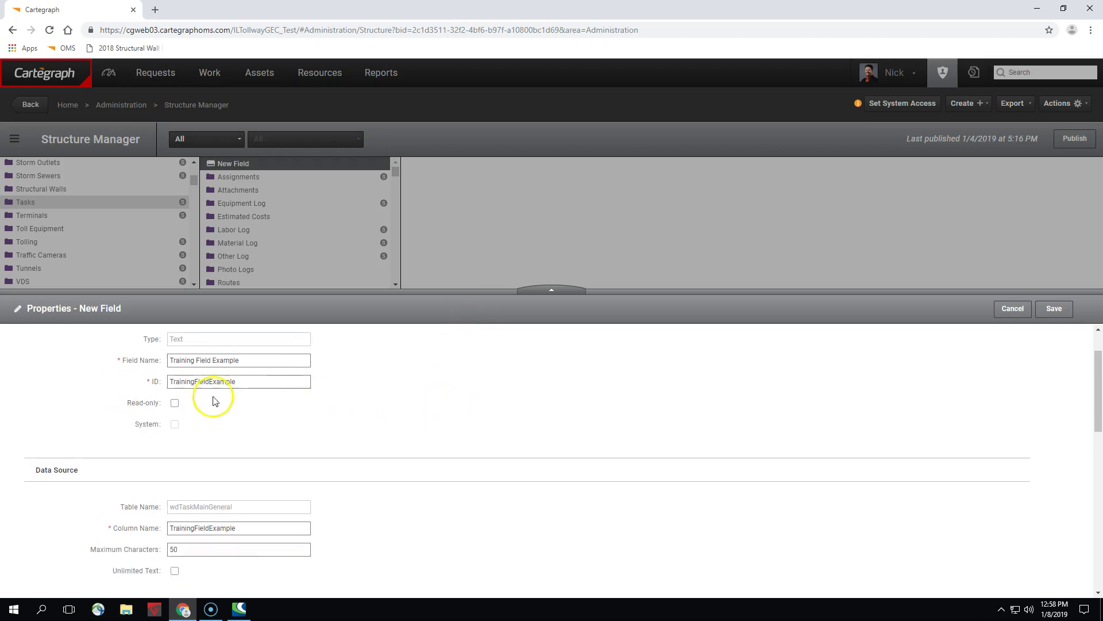
{"action": "scroll", "coordinate": [225, 484], "scroll_direction": "down", "scroll_amount": 1}
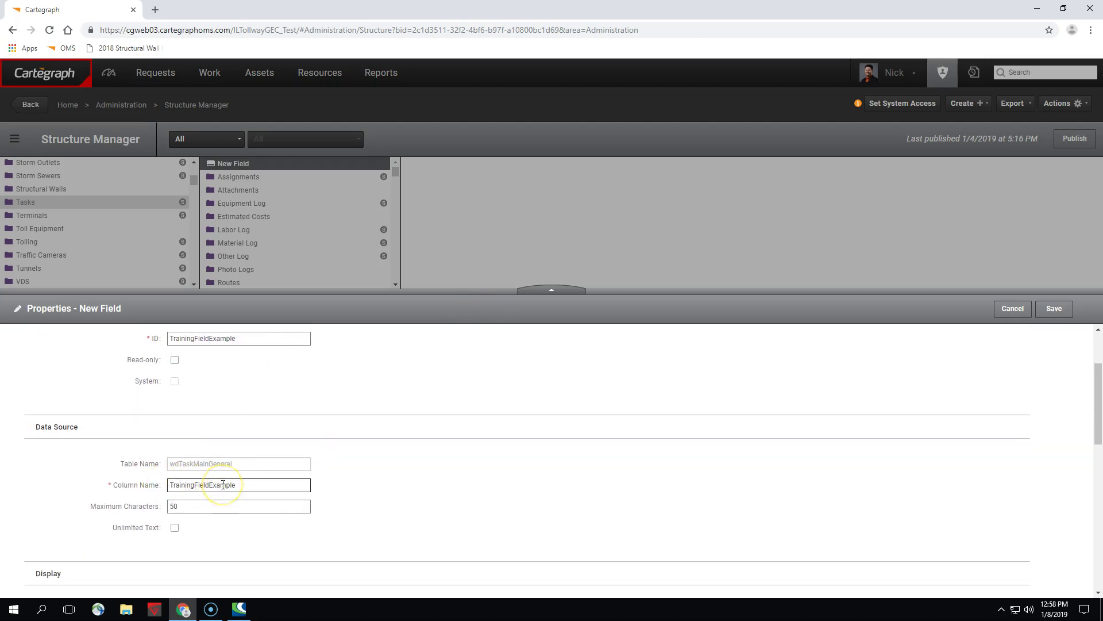
{"action": "left_click", "coordinate": [339, 463]}
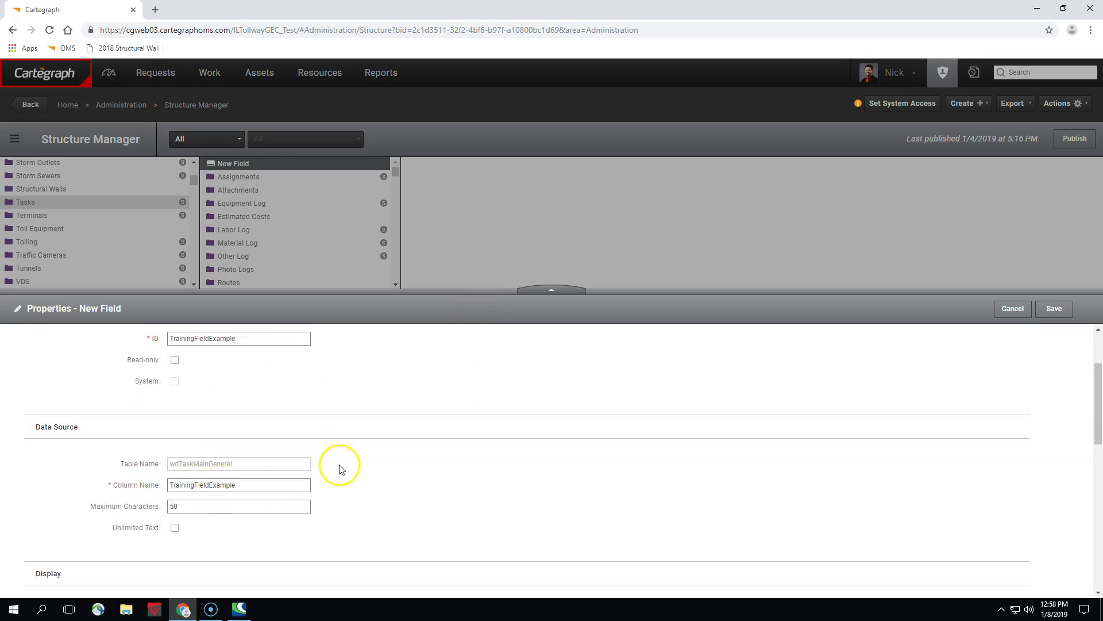
{"action": "scroll", "coordinate": [339, 463], "scroll_direction": "up", "scroll_amount": 2}
{"action": "scroll", "coordinate": [248, 462], "scroll_direction": "up", "scroll_amount": 1}
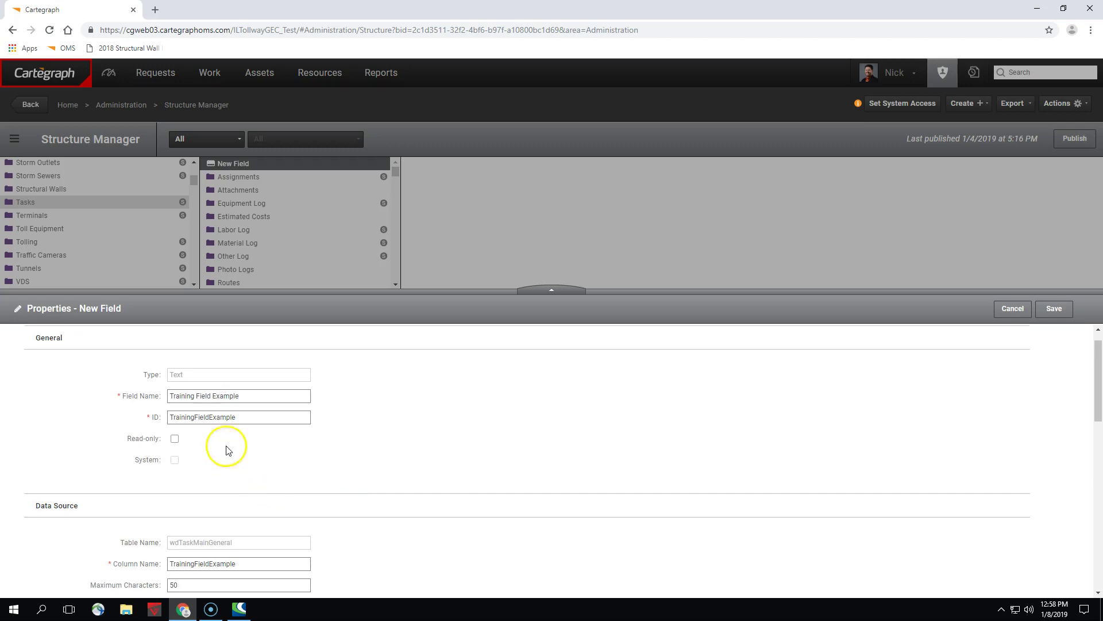
{"action": "left_click", "coordinate": [253, 429]}
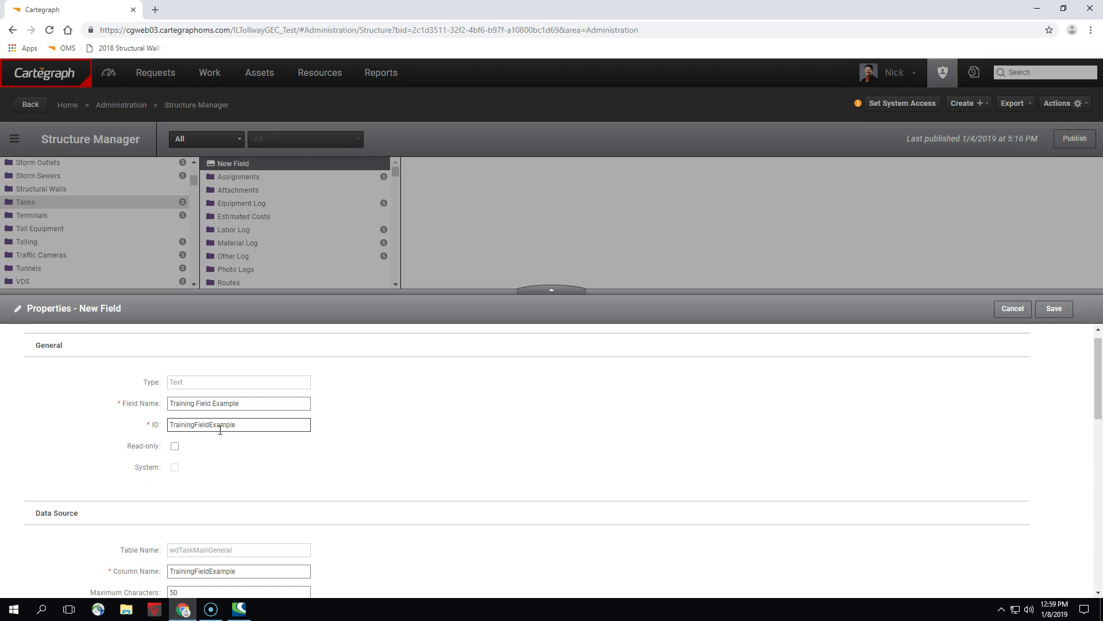
{"action": "scroll", "coordinate": [390, 364], "scroll_direction": "down", "scroll_amount": 1}
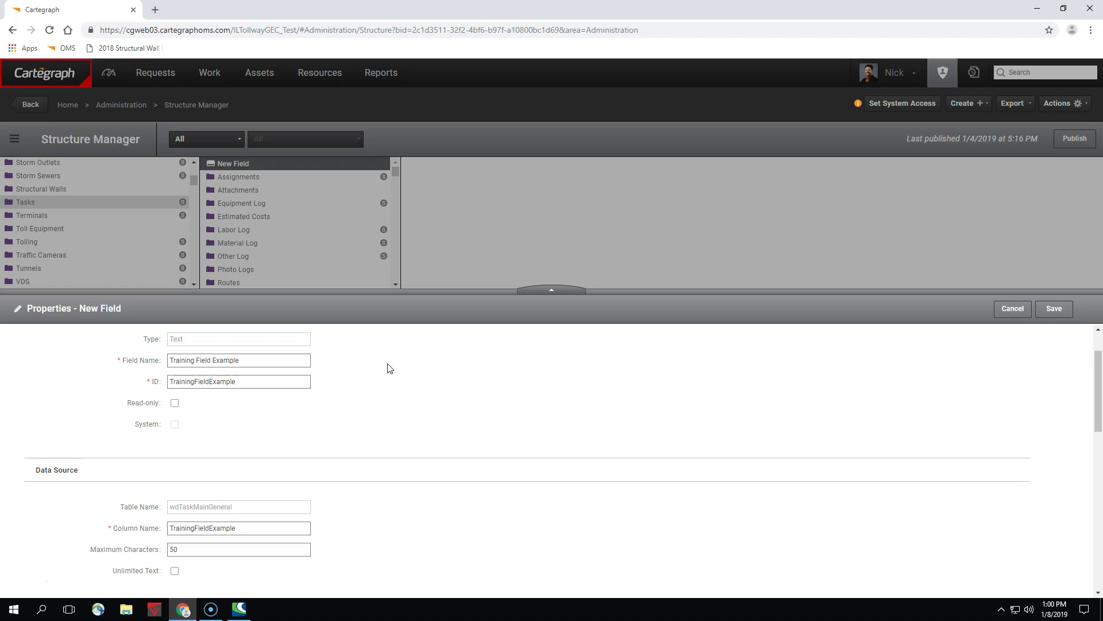
{"action": "scroll", "coordinate": [390, 369], "scroll_direction": "down", "scroll_amount": 3}
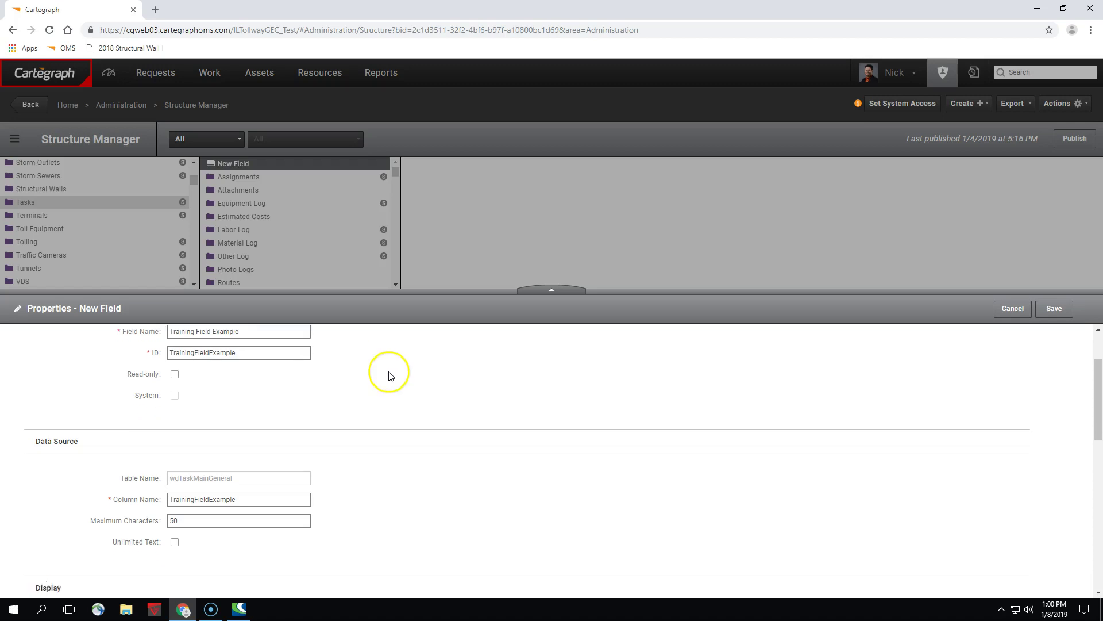
{"action": "scroll", "coordinate": [407, 370], "scroll_direction": "up", "scroll_amount": 3}
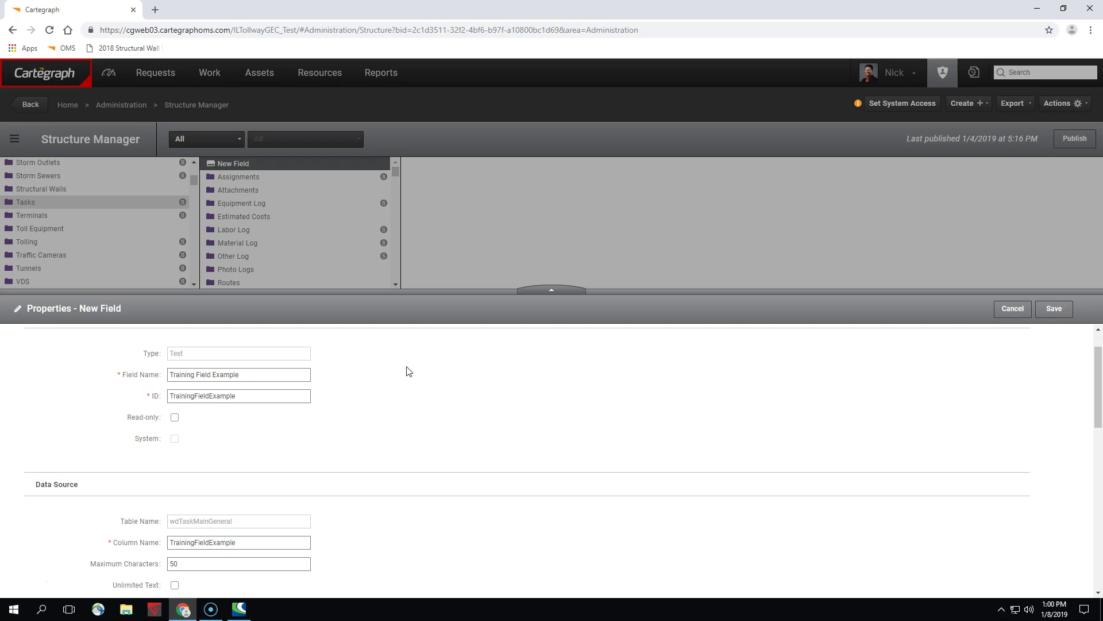
{"action": "scroll", "coordinate": [408, 371], "scroll_direction": "down", "scroll_amount": 3}
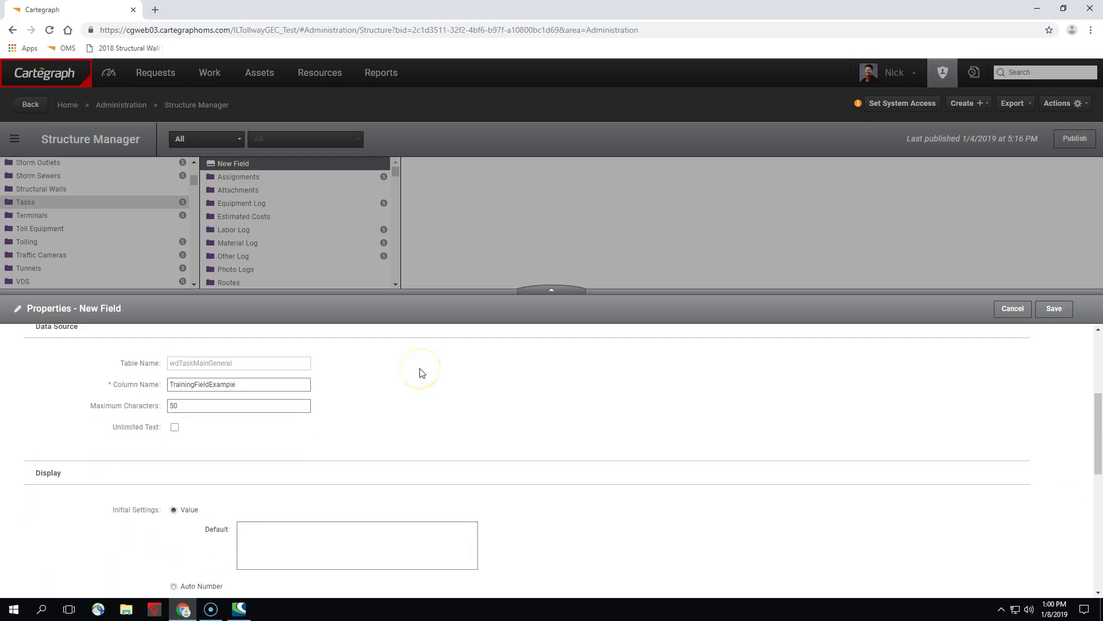
{"action": "scroll", "coordinate": [420, 372], "scroll_direction": "up", "scroll_amount": 3}
{"action": "left_click", "coordinate": [232, 403]}
{"action": "left_click", "coordinate": [260, 498]}
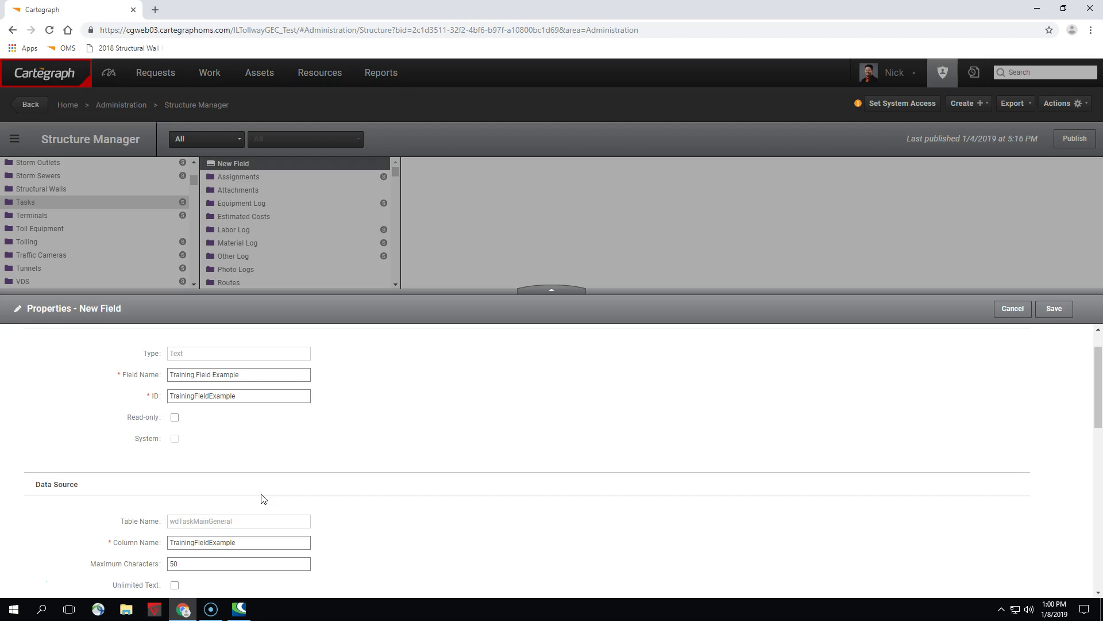
{"action": "left_click", "coordinate": [265, 424]}
{"action": "left_click", "coordinate": [325, 463]}
Enable Unlimited Text for the new field in its Data Source settings
{"action": "scroll", "coordinate": [325, 462], "scroll_direction": "down", "scroll_amount": 1}
{"action": "scroll", "coordinate": [326, 471], "scroll_direction": "down", "scroll_amount": 1}
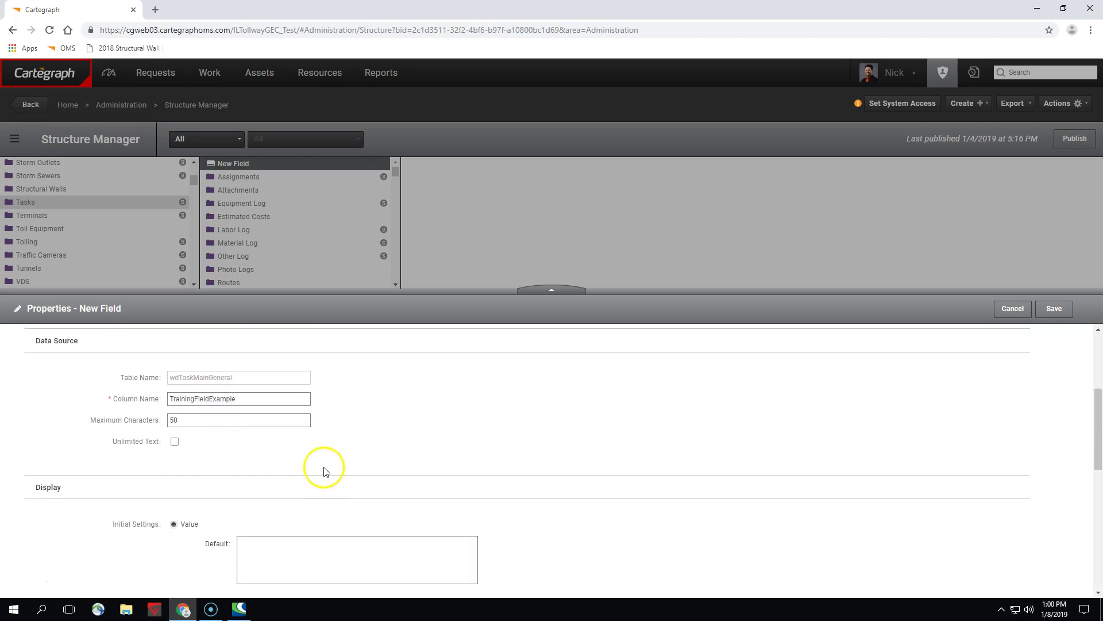
{"action": "scroll", "coordinate": [324, 475], "scroll_direction": "up", "scroll_amount": 1}
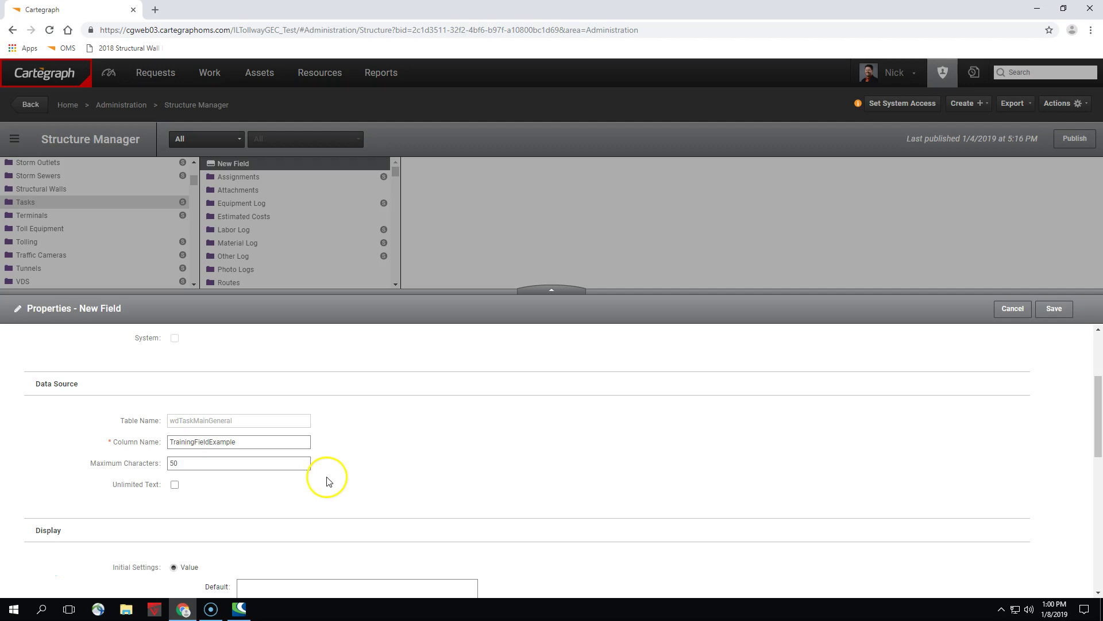
{"action": "scroll", "coordinate": [225, 486], "scroll_direction": "up", "scroll_amount": 1}
{"action": "scroll", "coordinate": [223, 486], "scroll_direction": "up", "scroll_amount": 1}
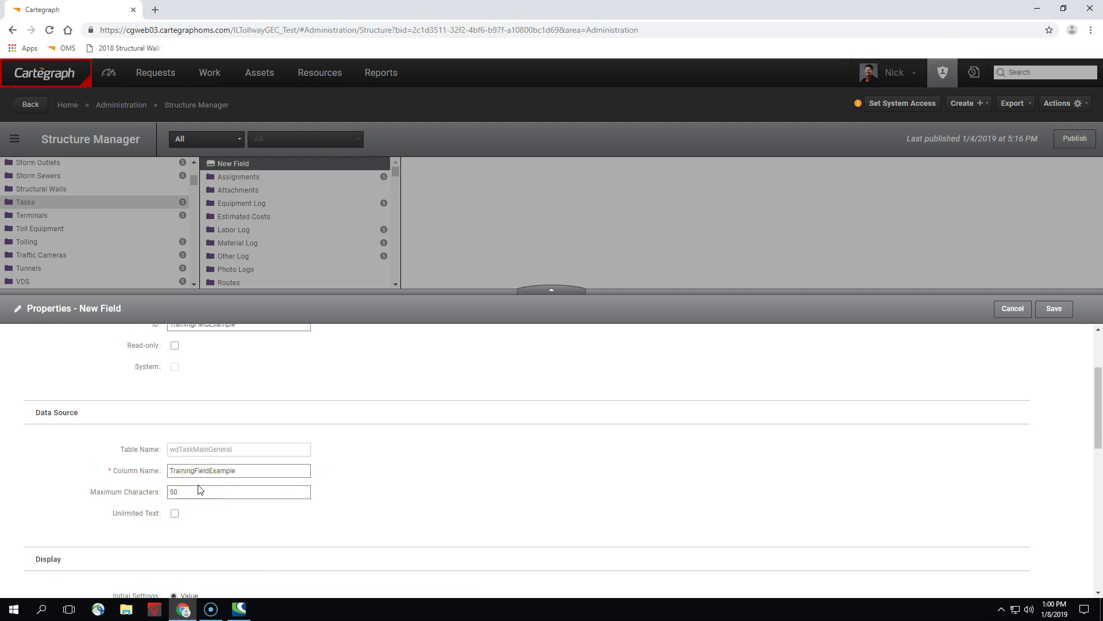
{"action": "left_click", "coordinate": [175, 513]}
{"action": "left_click", "coordinate": [259, 490]}
{"action": "left_click", "coordinate": [264, 486]}
{"action": "scroll", "coordinate": [328, 474], "scroll_direction": "down", "scroll_amount": 1}
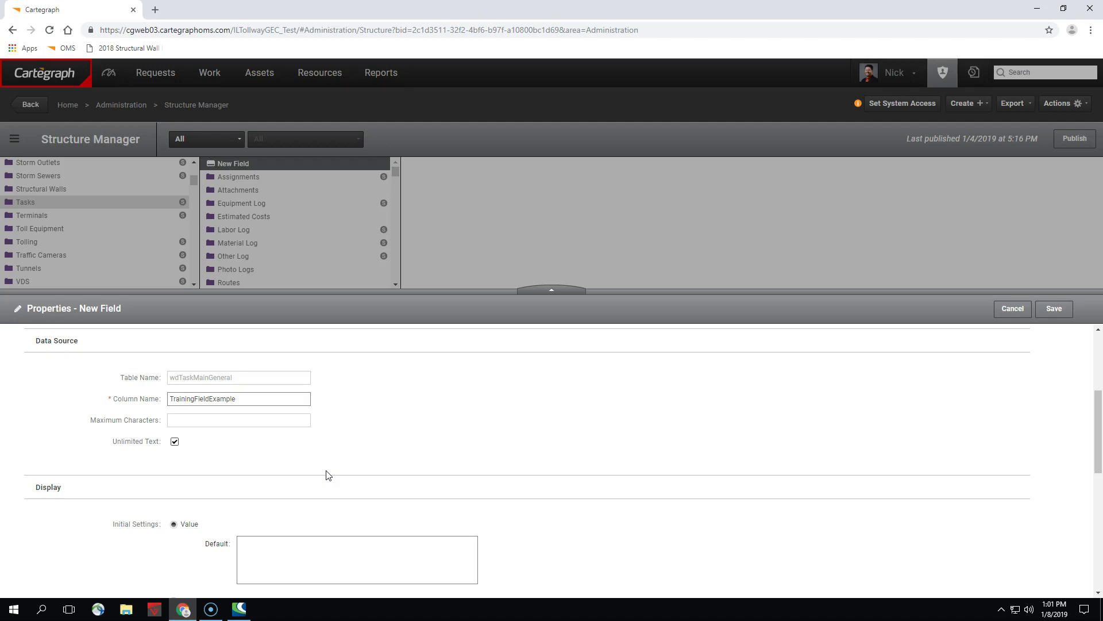
{"action": "scroll", "coordinate": [301, 460], "scroll_direction": "up", "scroll_amount": 2}
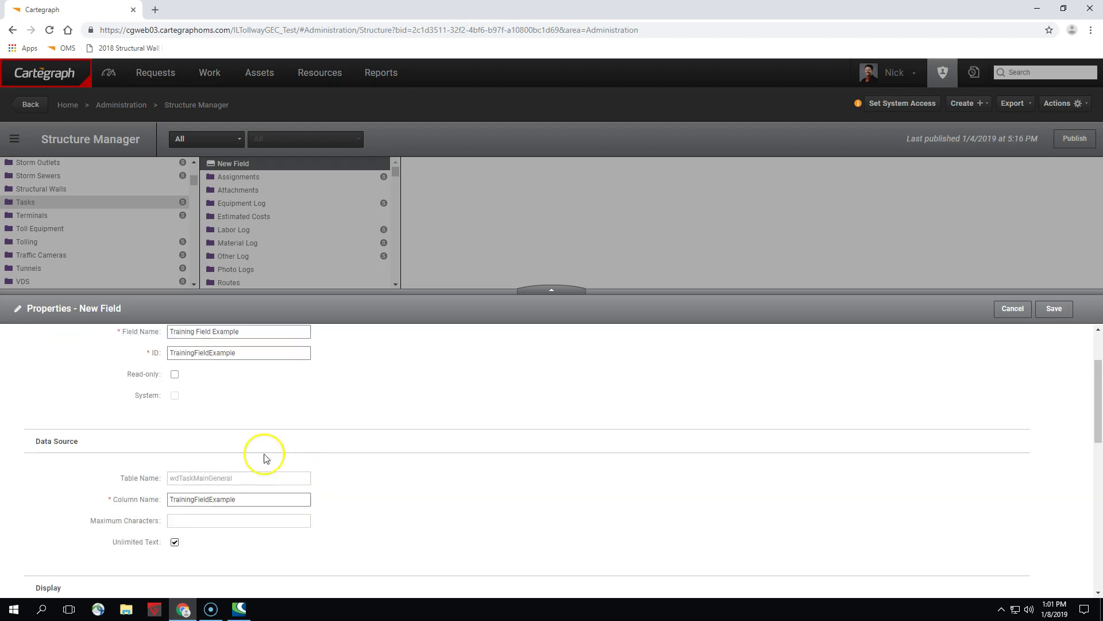
Examine the new field's Display and Validation settings, including default value, auto number options, field size, value required and validation rule
{"action": "scroll", "coordinate": [353, 460], "scroll_direction": "down", "scroll_amount": 5}
{"action": "scroll", "coordinate": [403, 460], "scroll_direction": "down", "scroll_amount": 1}
{"action": "scroll", "coordinate": [424, 461], "scroll_direction": "up", "scroll_amount": 2}
{"action": "scroll", "coordinate": [439, 505], "scroll_direction": "down", "scroll_amount": 1}
{"action": "scroll", "coordinate": [349, 431], "scroll_direction": "up", "scroll_amount": 3}
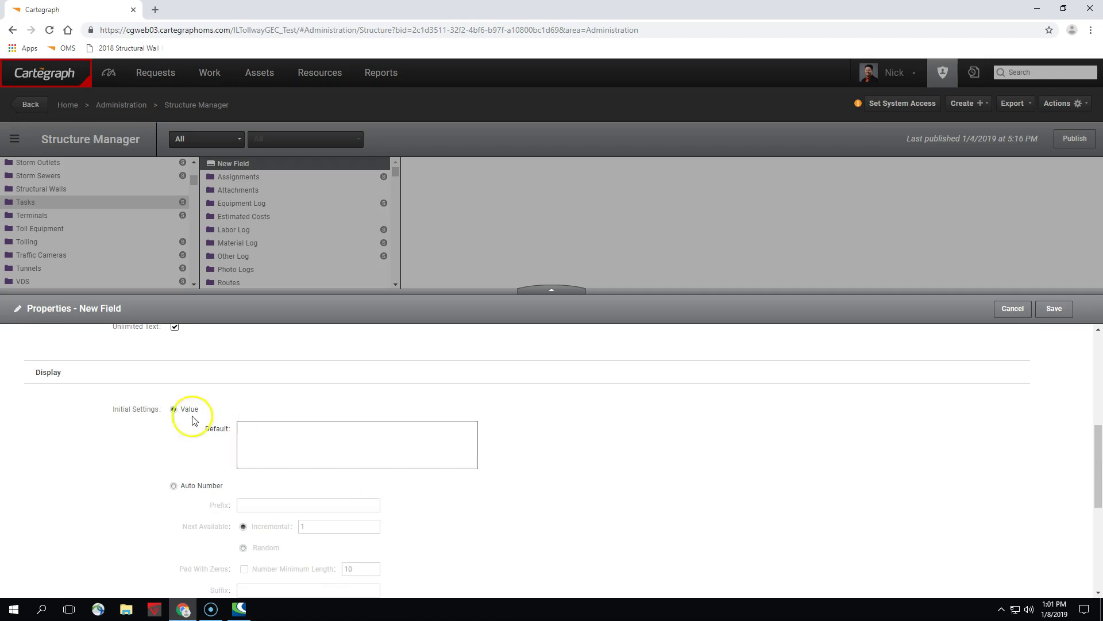
{"action": "scroll", "coordinate": [253, 460], "scroll_direction": "down", "scroll_amount": 1}
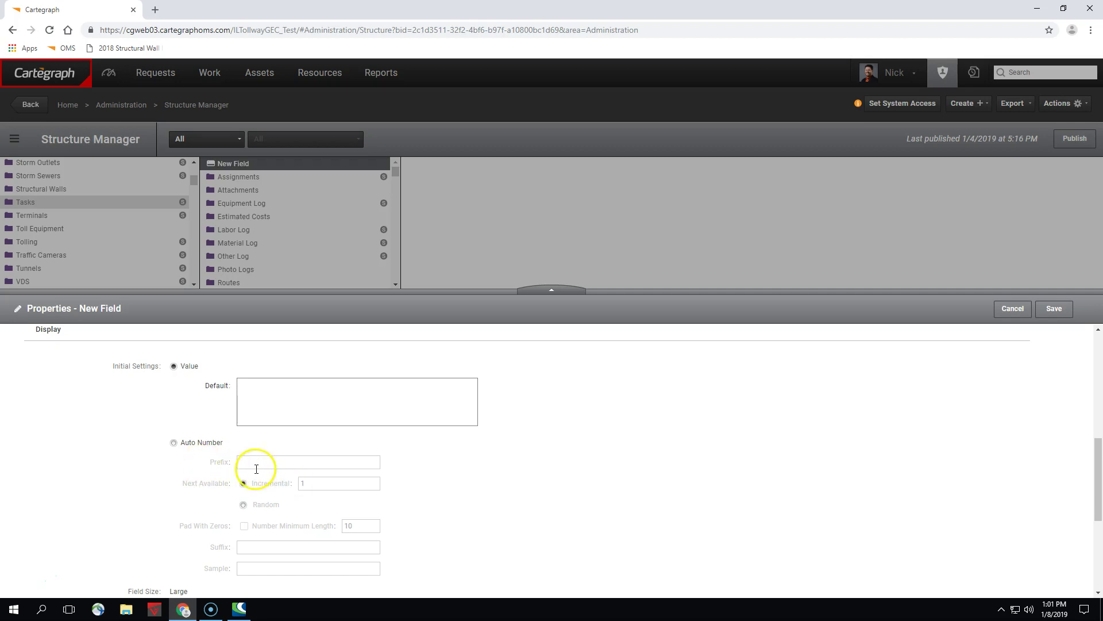
{"action": "scroll", "coordinate": [373, 501], "scroll_direction": "down", "scroll_amount": 2}
{"action": "scroll", "coordinate": [372, 502], "scroll_direction": "down", "scroll_amount": 2}
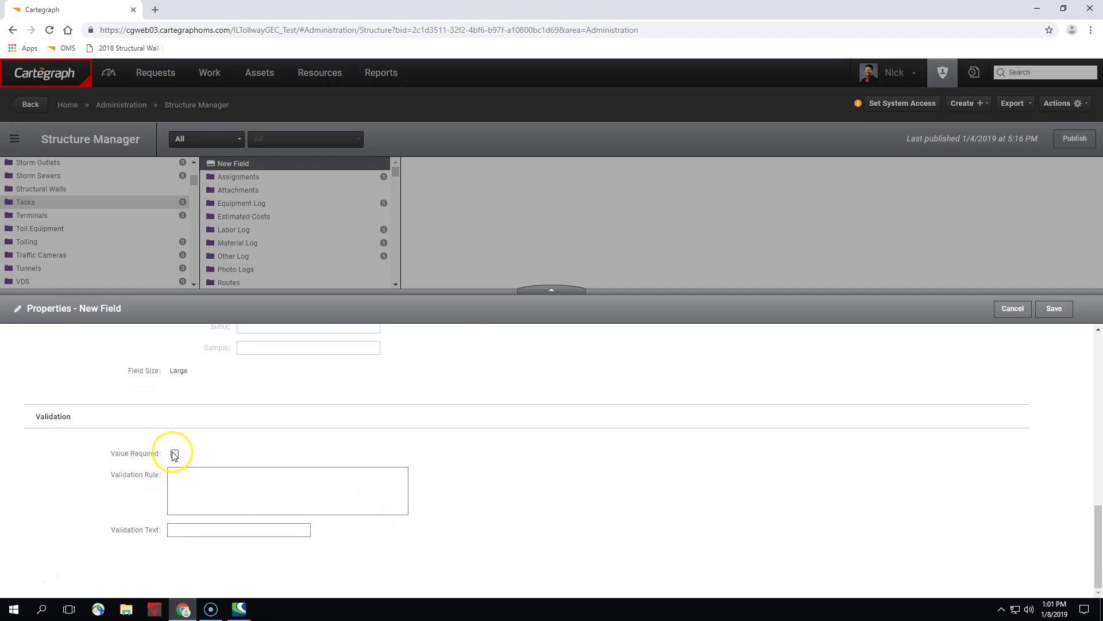
{"action": "scroll", "coordinate": [226, 483], "scroll_direction": "up", "scroll_amount": 1}
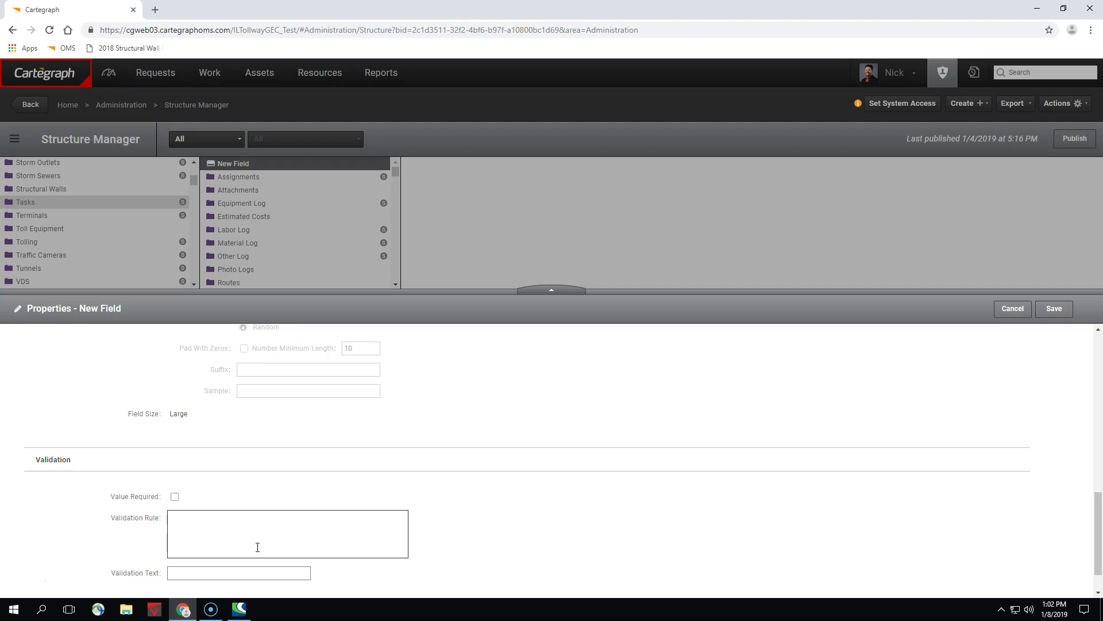
Recheck the new field's settings from Validation back up to General and save the field to the Tasks recordset
{"action": "scroll", "coordinate": [312, 502], "scroll_direction": "up", "scroll_amount": 3}
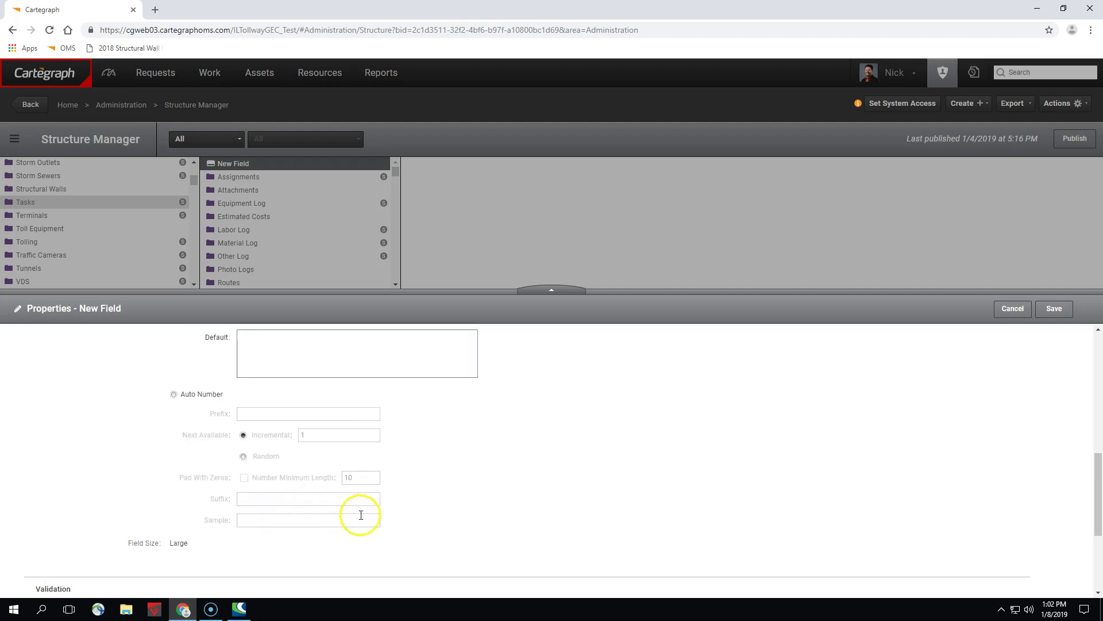
{"action": "scroll", "coordinate": [361, 515], "scroll_direction": "up", "scroll_amount": 3}
{"action": "scroll", "coordinate": [653, 525], "scroll_direction": "up", "scroll_amount": 3}
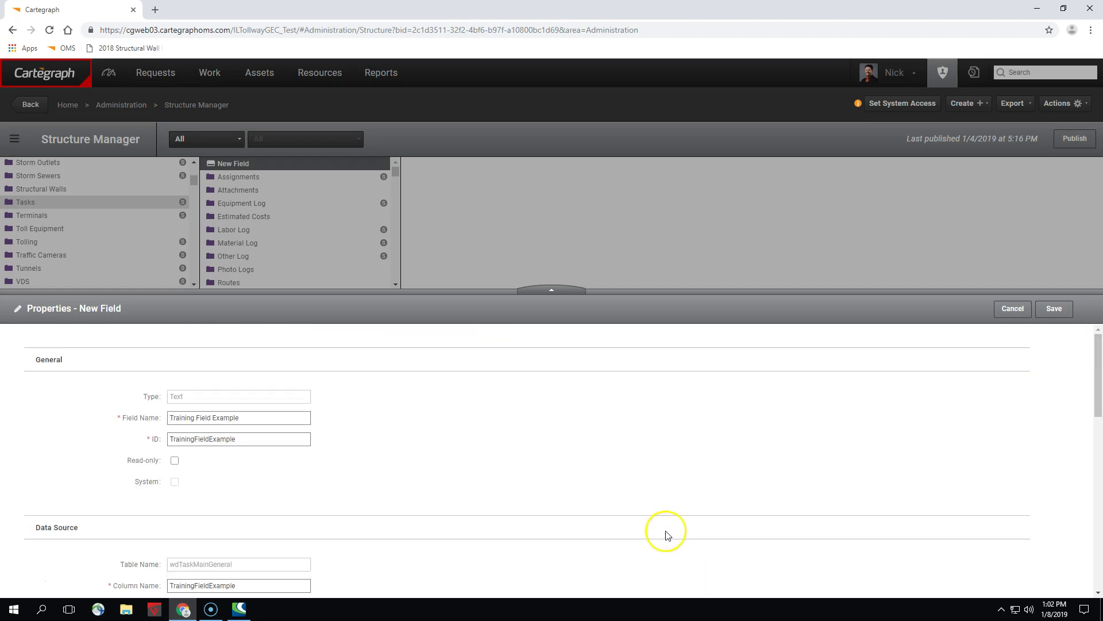
{"action": "scroll", "coordinate": [665, 534], "scroll_direction": "down", "scroll_amount": 2}
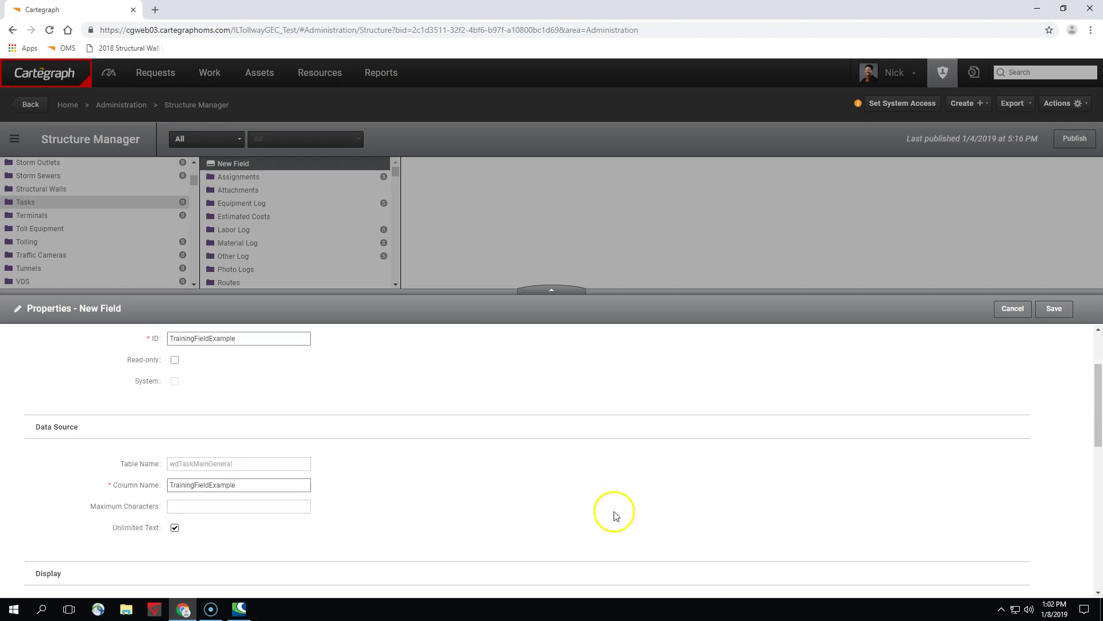
{"action": "left_click", "coordinate": [1055, 316]}
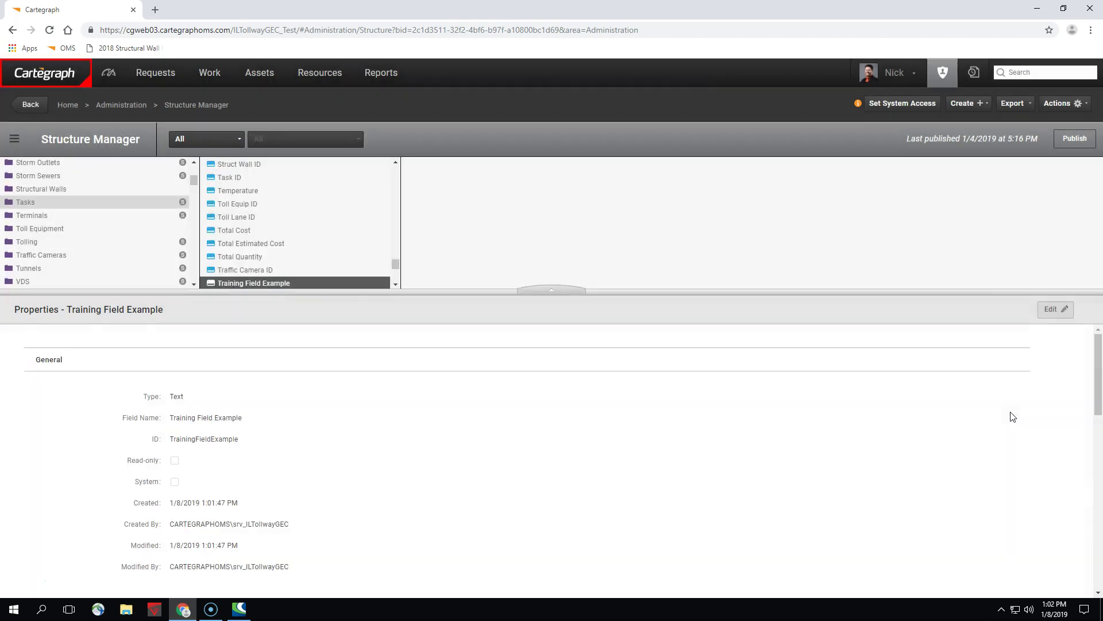
Locate Training Field Example in the Tasks field list and review its saved properties
{"action": "left_click", "coordinate": [990, 411]}
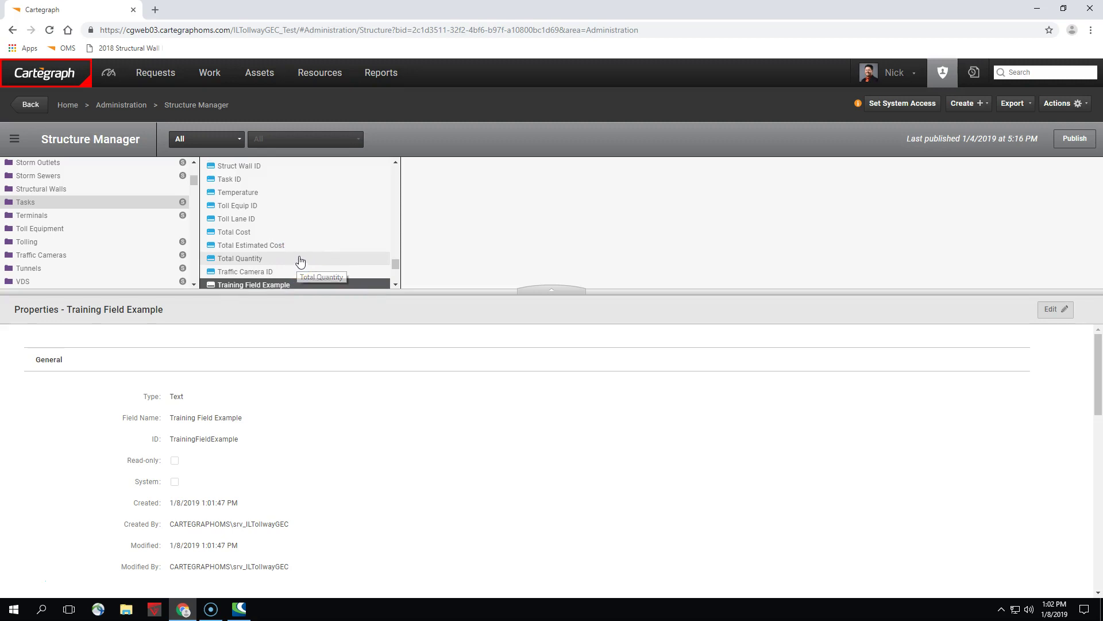
{"action": "scroll", "coordinate": [299, 259], "scroll_direction": "down", "scroll_amount": 1}
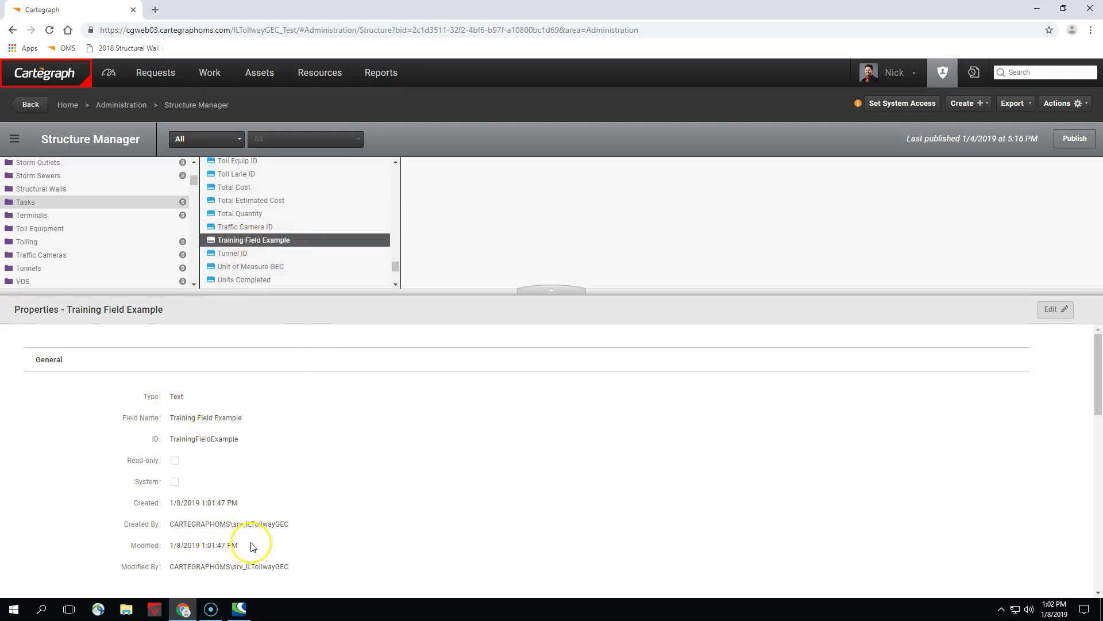
{"action": "scroll", "coordinate": [303, 461], "scroll_direction": "down", "scroll_amount": 5}
{"action": "scroll", "coordinate": [349, 452], "scroll_direction": "down", "scroll_amount": 3}
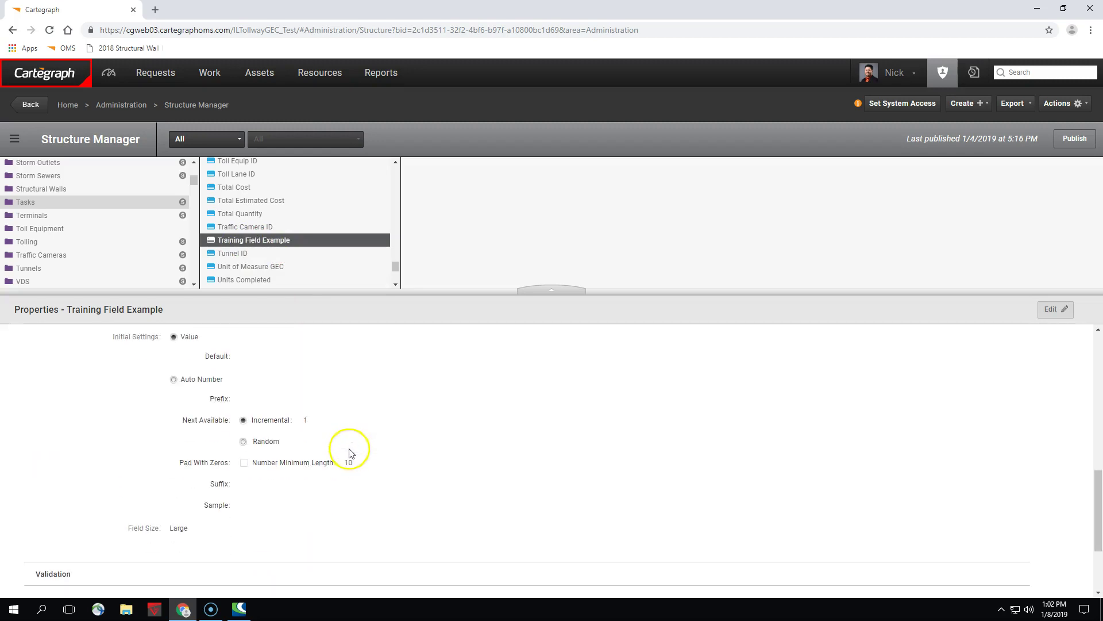
{"action": "scroll", "coordinate": [360, 455], "scroll_direction": "up", "scroll_amount": 7}
{"action": "scroll", "coordinate": [362, 458], "scroll_direction": "up", "scroll_amount": 2}
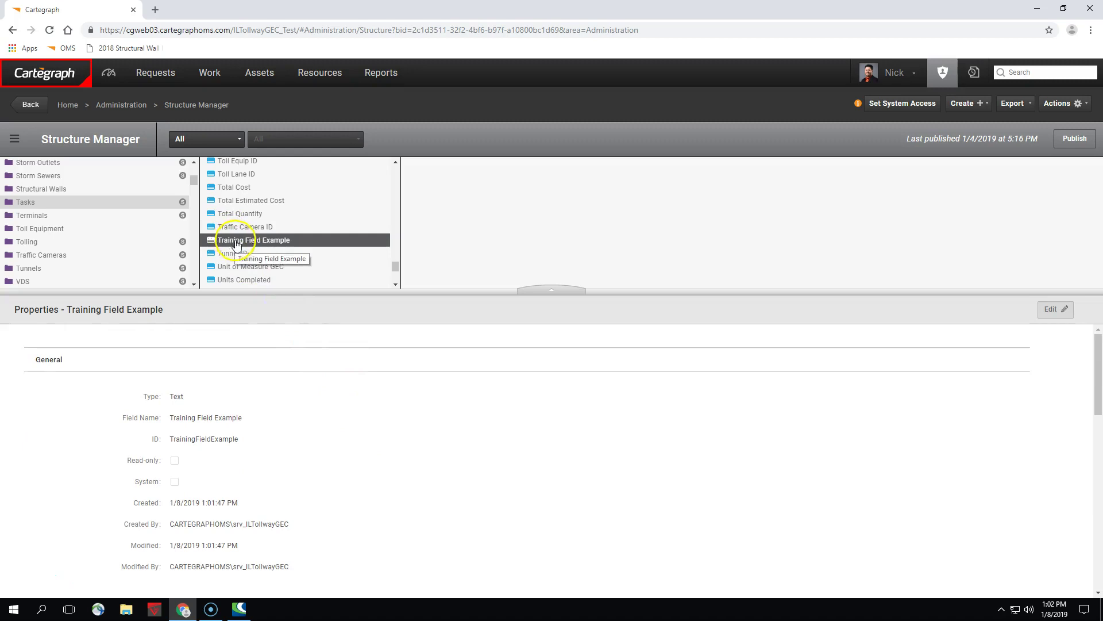
Delete the Training Field Example field from the Tasks recordset and confirm its permanent removal
{"action": "left_click", "coordinate": [1073, 104]}
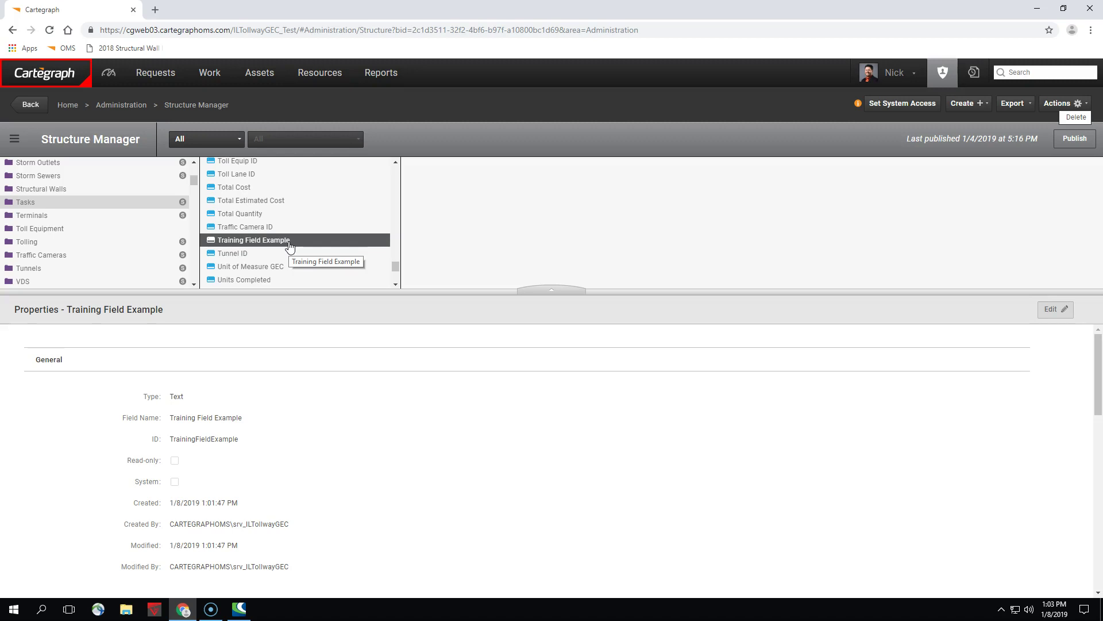
{"action": "left_click", "coordinate": [283, 207]}
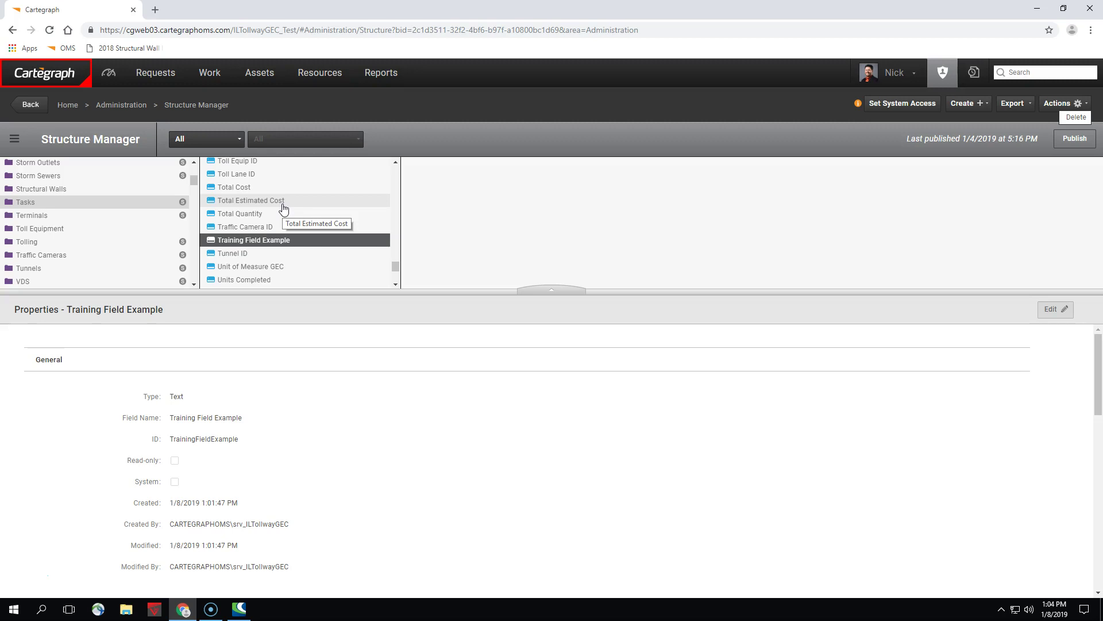
{"action": "left_click", "coordinate": [1078, 119]}
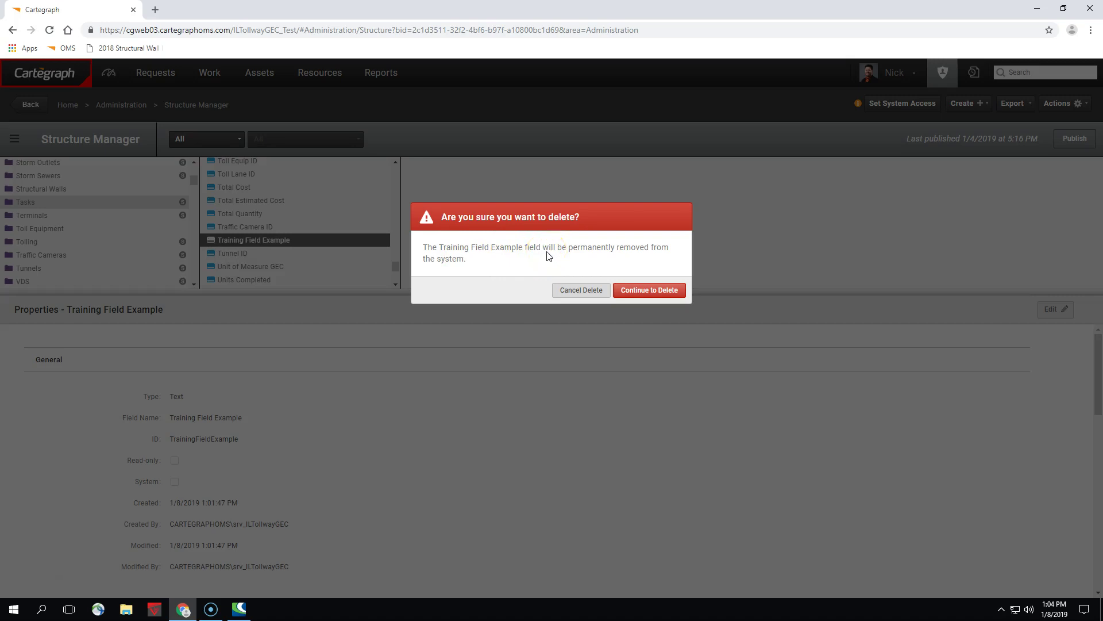
{"action": "left_click", "coordinate": [654, 296]}
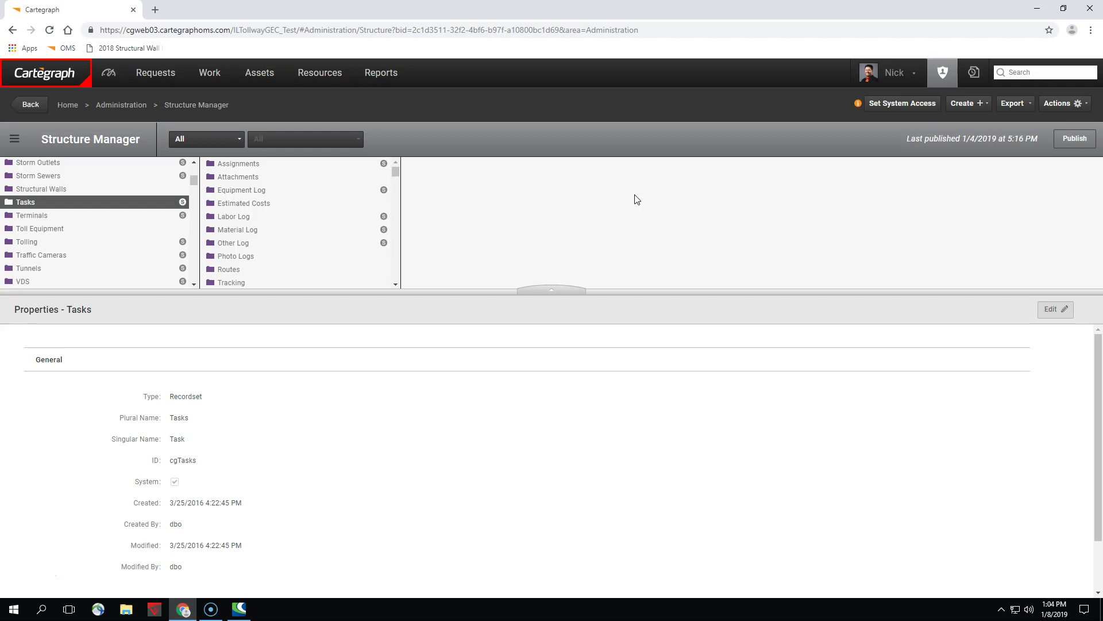
Publish the structure changes made in Structure Manager
{"action": "left_click", "coordinate": [1065, 144]}
{"action": "left_click", "coordinate": [1068, 145]}
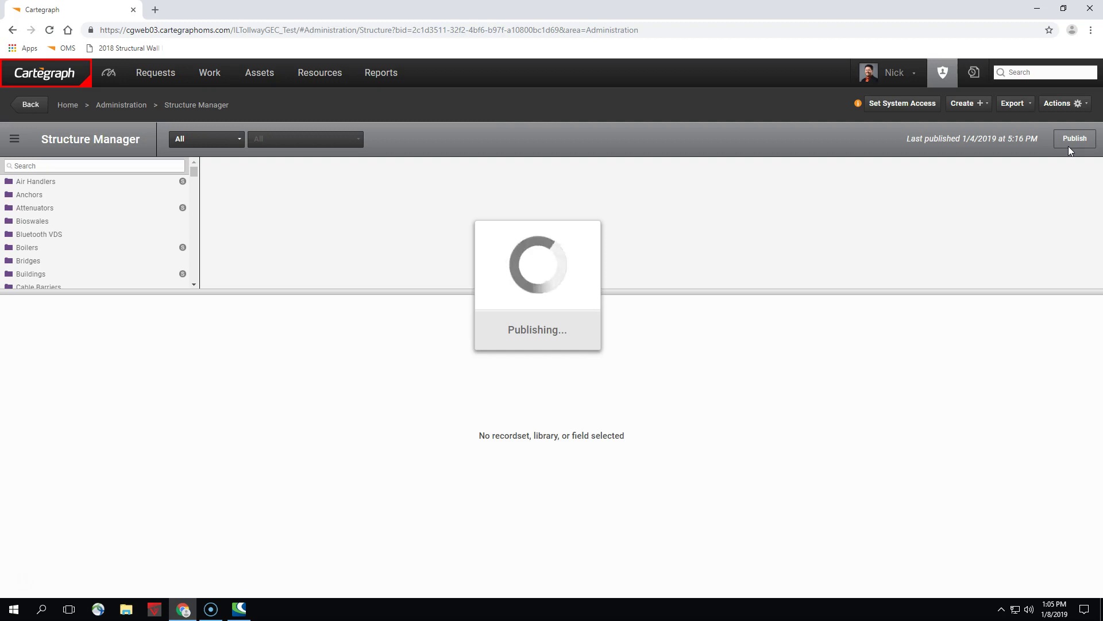
{"action": "left_click", "coordinate": [1011, 161]}
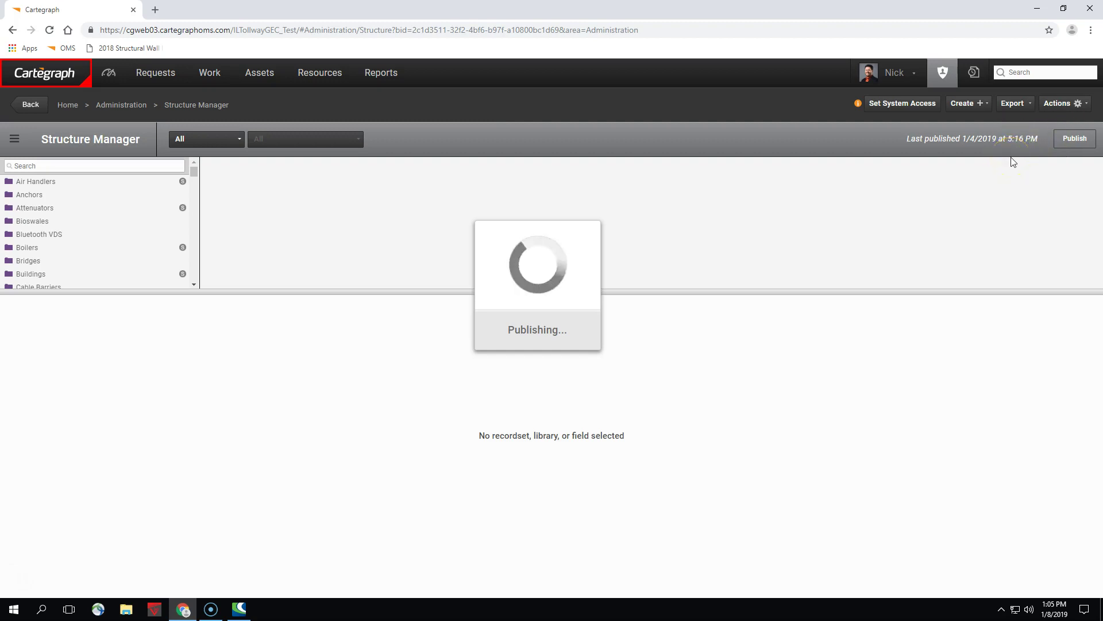